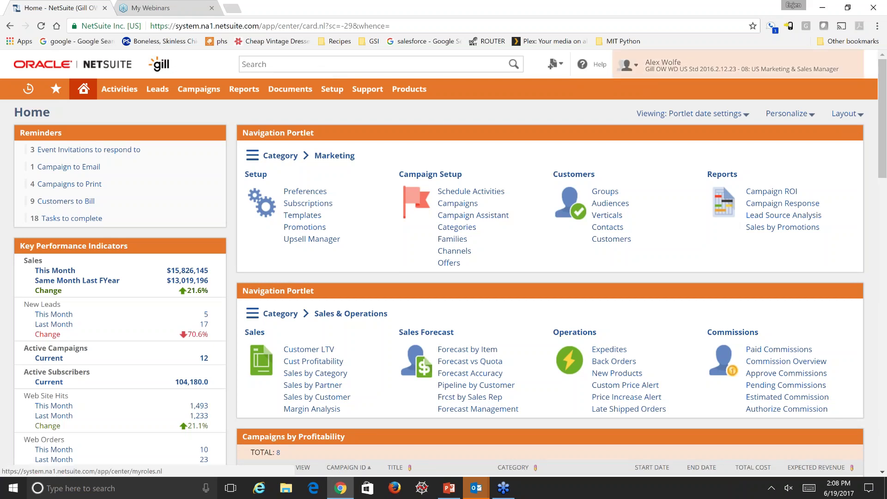
# Review the home dashboard's key performance indicators, calendar, KPI meter, campaign lists and promotions.
pyautogui.moveTo(647, 64)
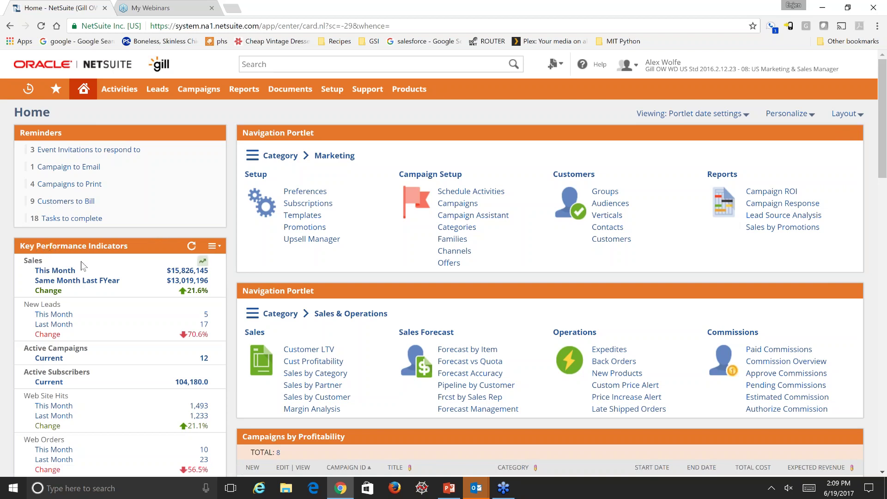
pyautogui.scroll(-1, 81, 261)
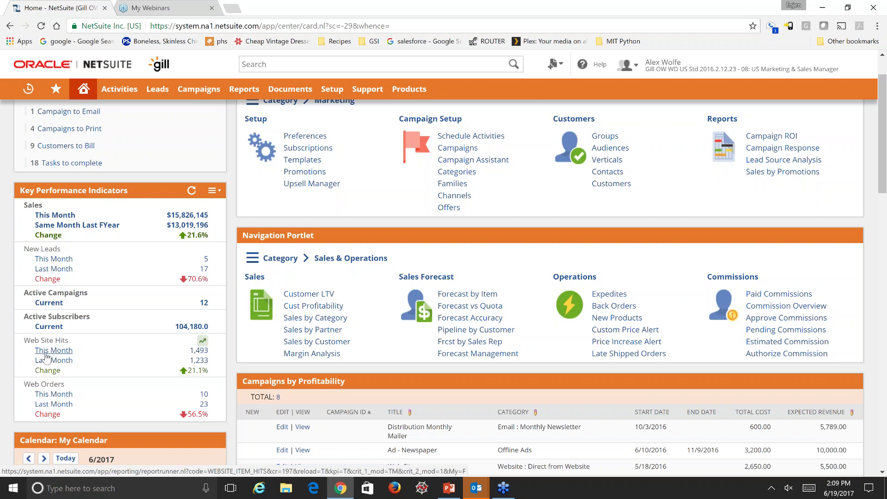
pyautogui.scroll(-2, 46, 355)
pyautogui.scroll(-3, 46, 357)
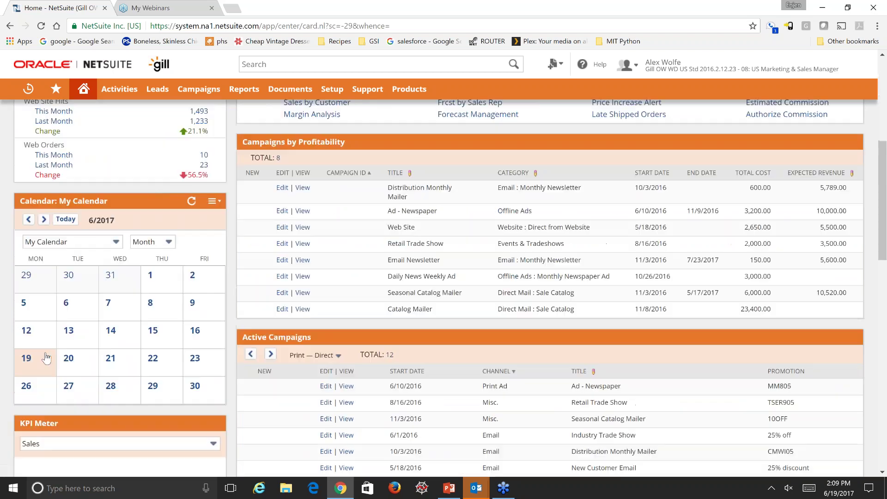
pyautogui.scroll(-7, 46, 358)
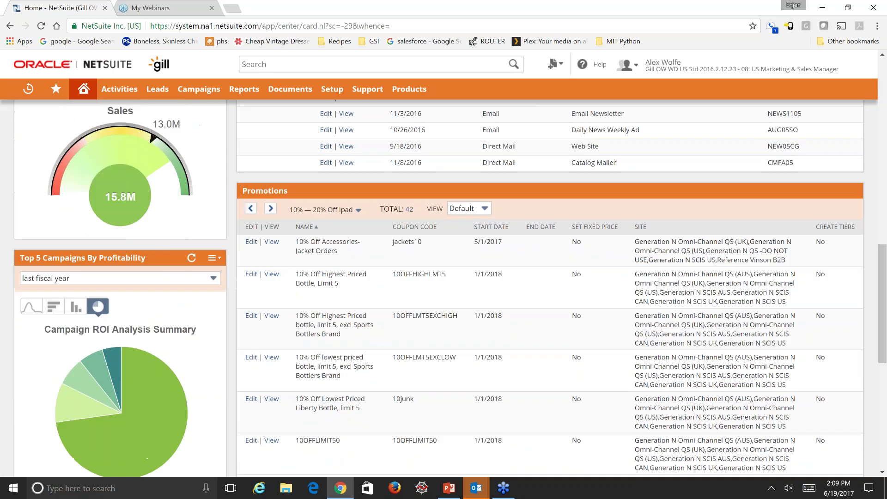
pyautogui.scroll(1, 117, 355)
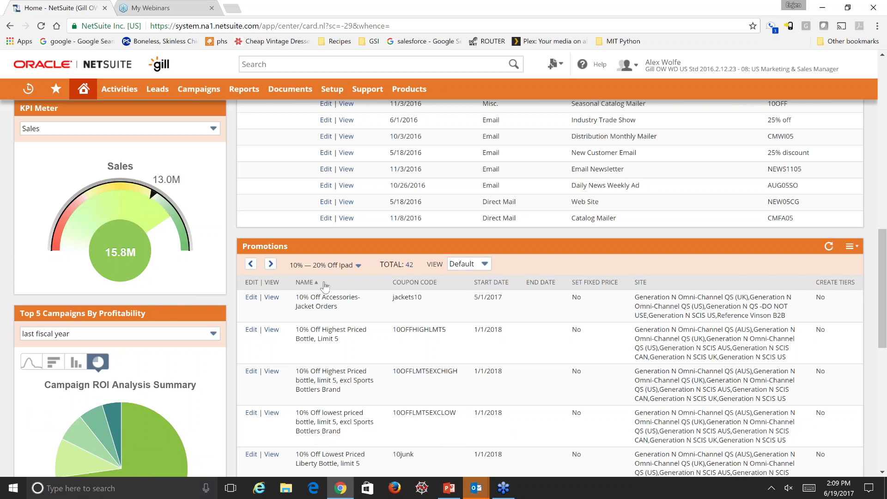
pyautogui.scroll(2, 325, 286)
pyautogui.scroll(15, 325, 286)
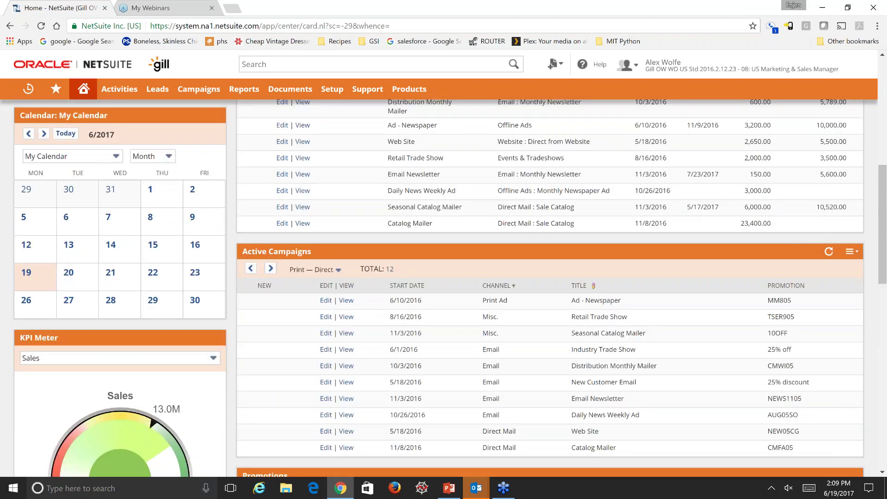
pyautogui.scroll(1, 320, 284)
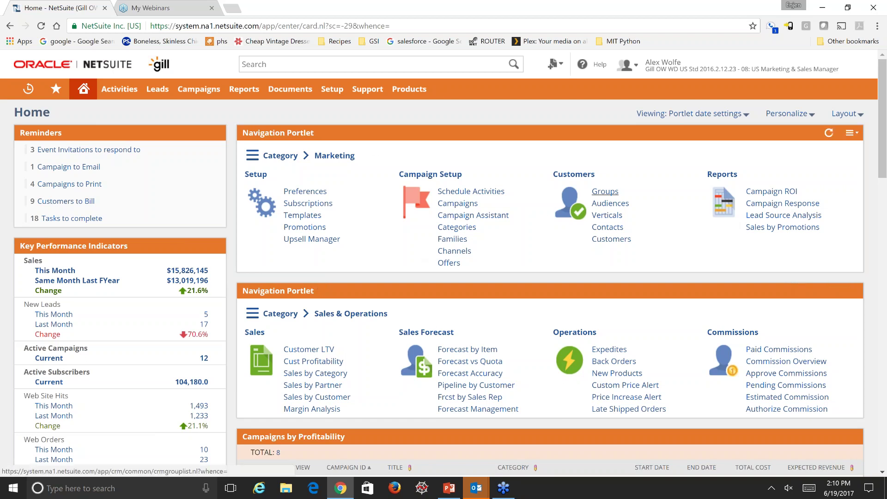
# Open the customer group "Customers who purchased iPad" and review its members and related campaigns.
pyautogui.click(605, 193)
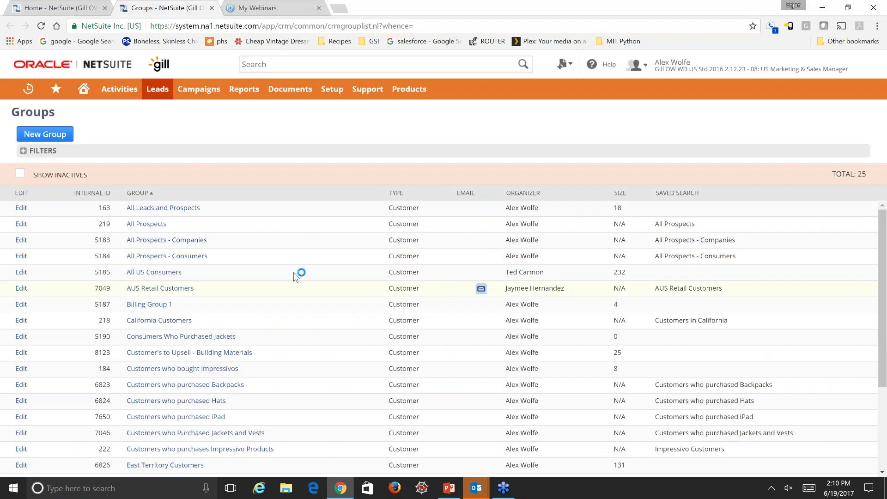
pyautogui.click(159, 418)
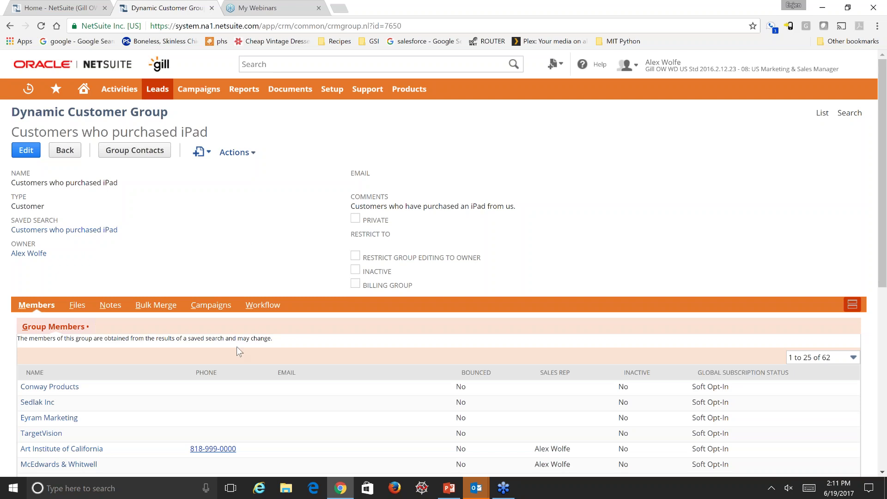
pyautogui.scroll(-1, 237, 347)
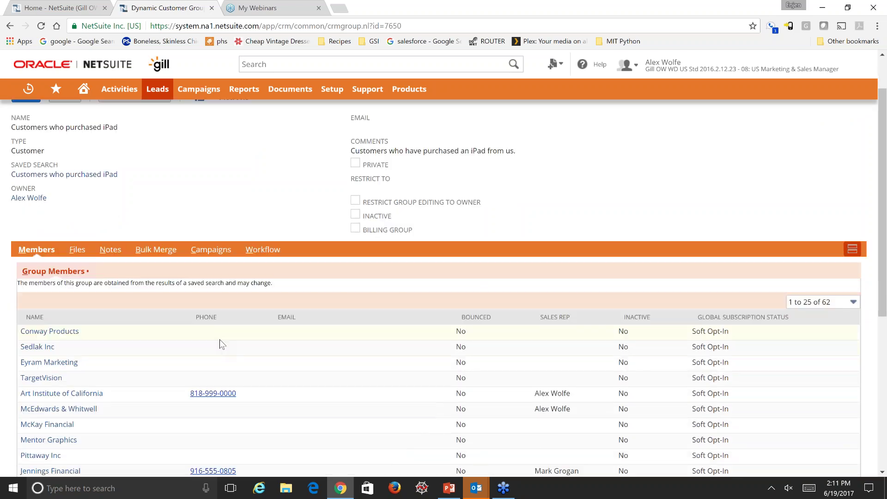
pyautogui.scroll(-1, 216, 344)
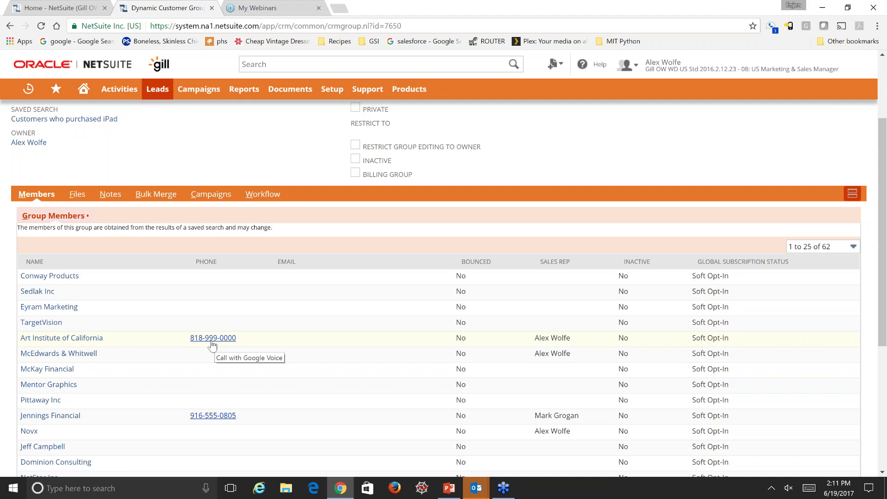
pyautogui.scroll(-2, 213, 345)
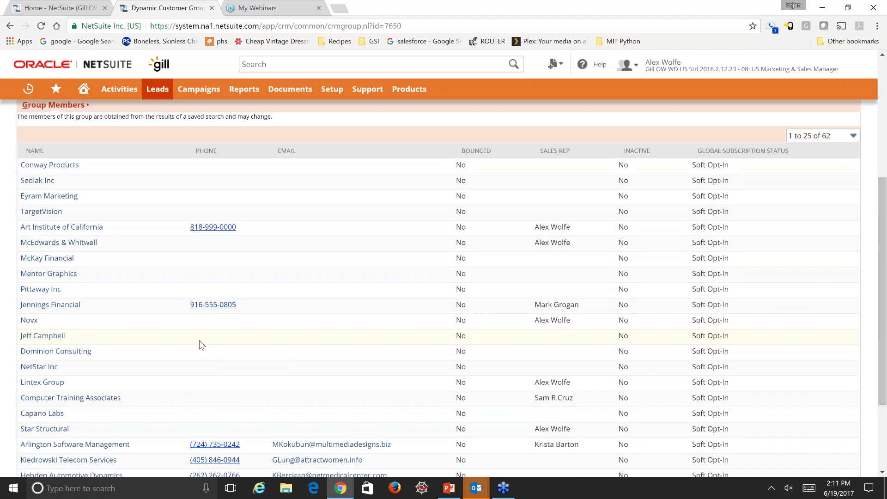
pyautogui.scroll(1, 199, 342)
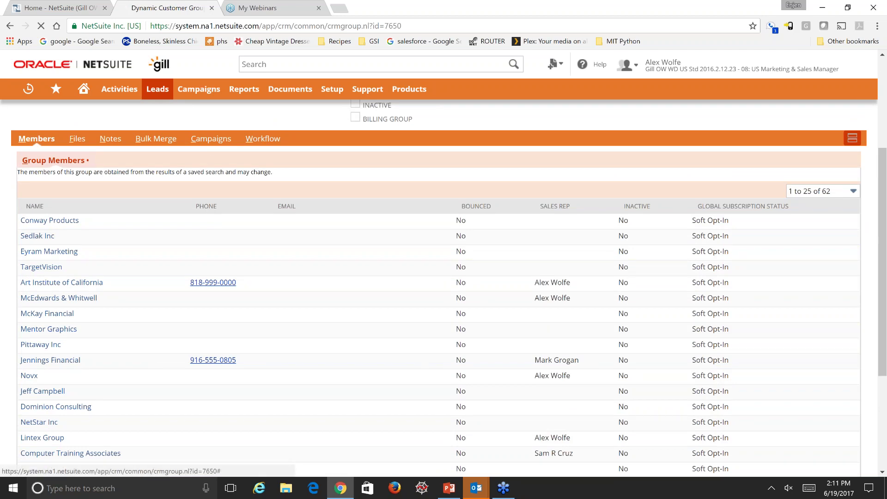
pyautogui.click(212, 145)
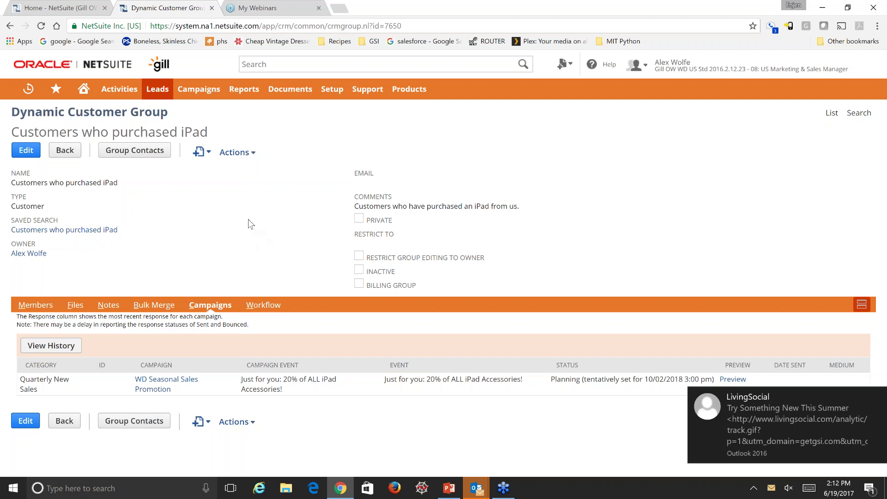
# From the home dashboard, open the WD Seasonal Sales Promotion marketing campaign for viewing and review its e-mail events.
pyautogui.click(87, 95)
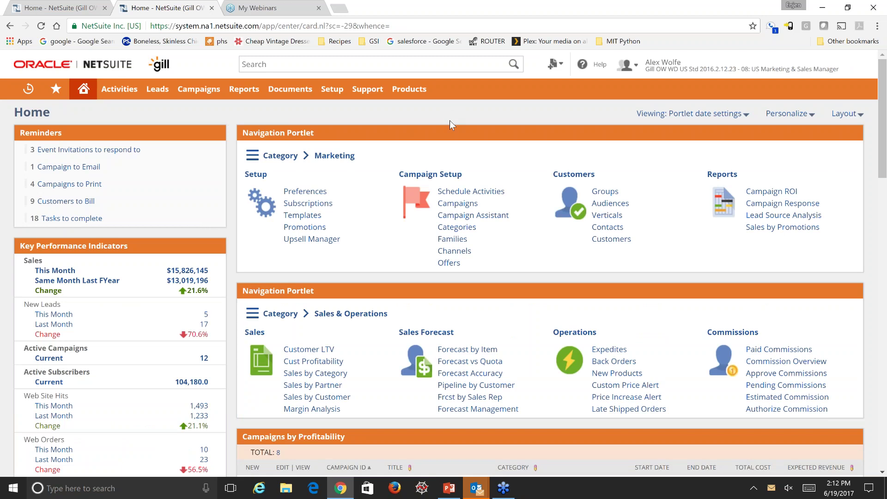
pyautogui.click(457, 207)
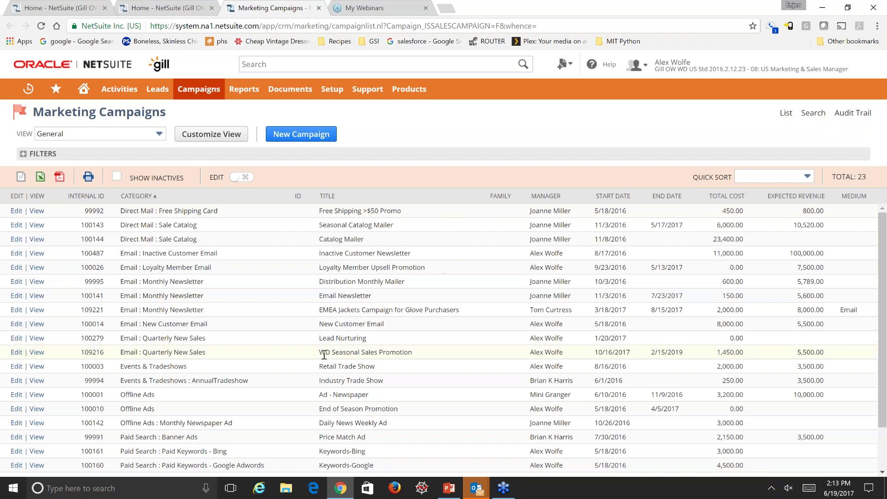
pyautogui.click(45, 353)
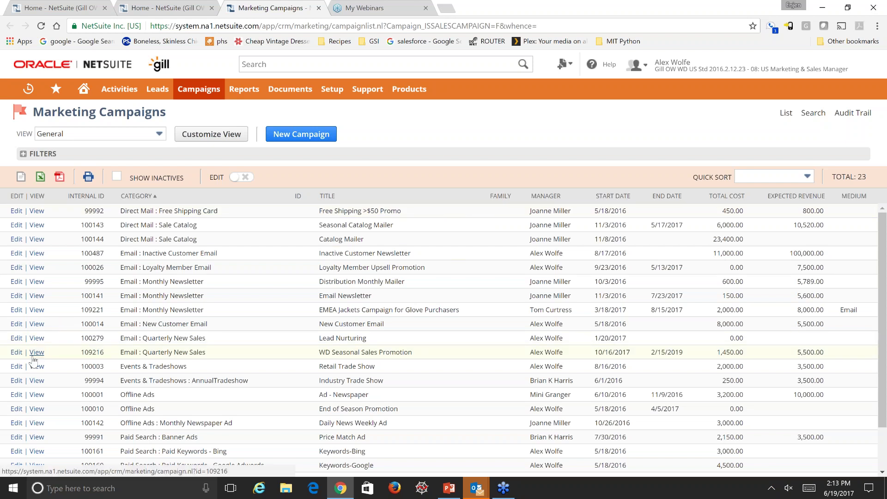
pyautogui.click(36, 353)
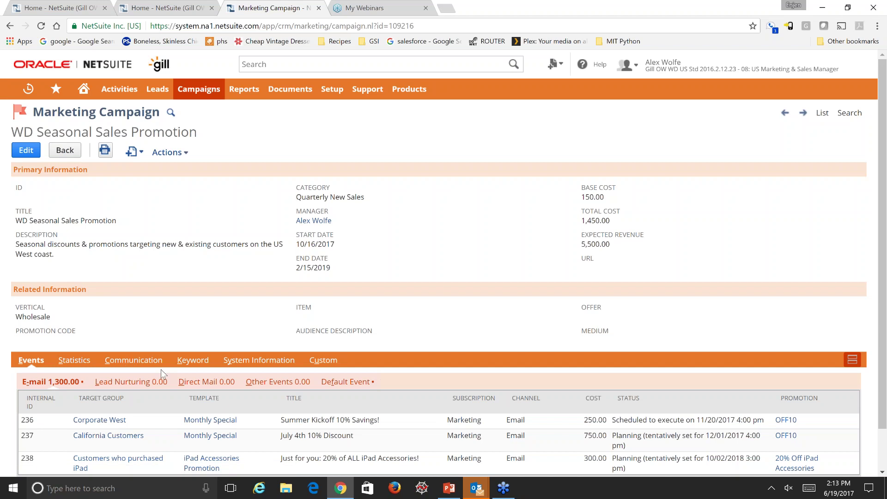
pyautogui.scroll(-1, 160, 370)
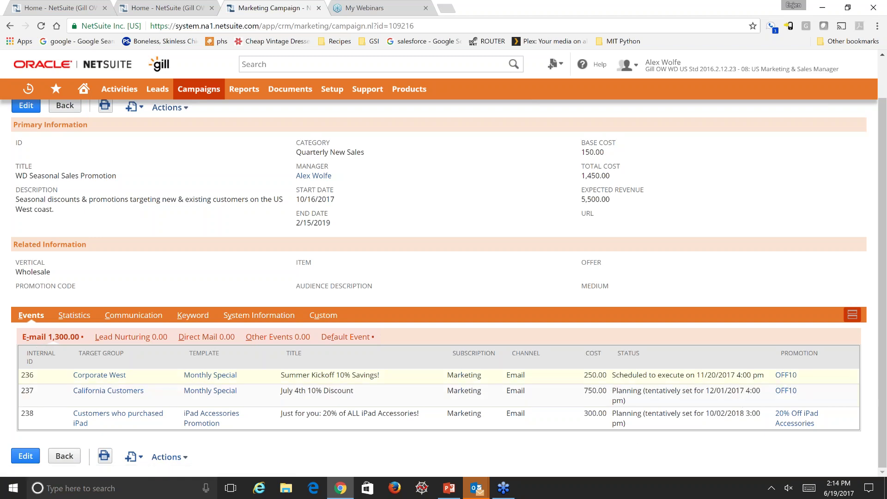
# Review the statistics and event responses of the WD Seasonal Sales Promotion campaign.
pyautogui.click(74, 315)
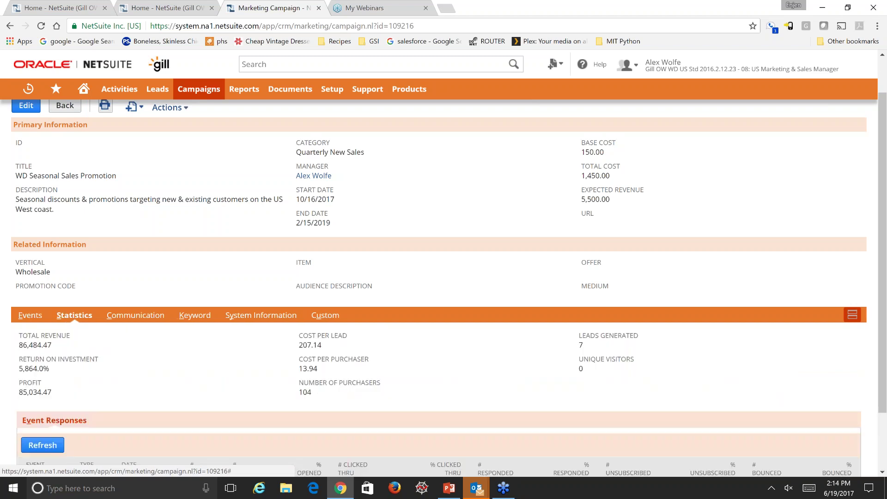
pyautogui.scroll(-2, 204, 356)
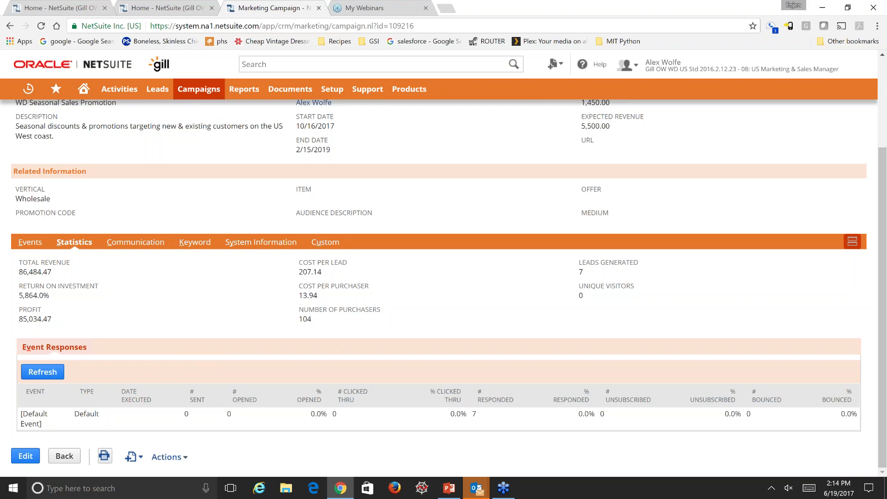
pyautogui.scroll(3, 439, 278)
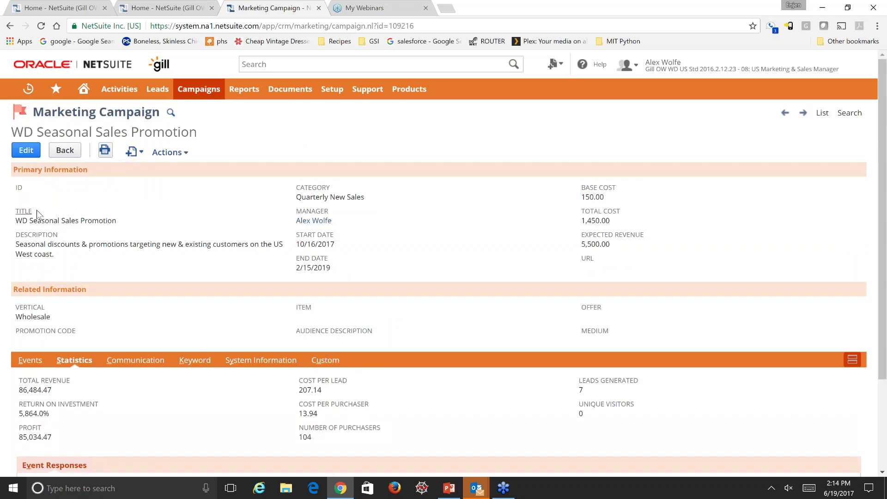
# Run the Campaign ROI report from the home dashboard, drill into the New Customer Email campaign and return to the report.
pyautogui.click(85, 90)
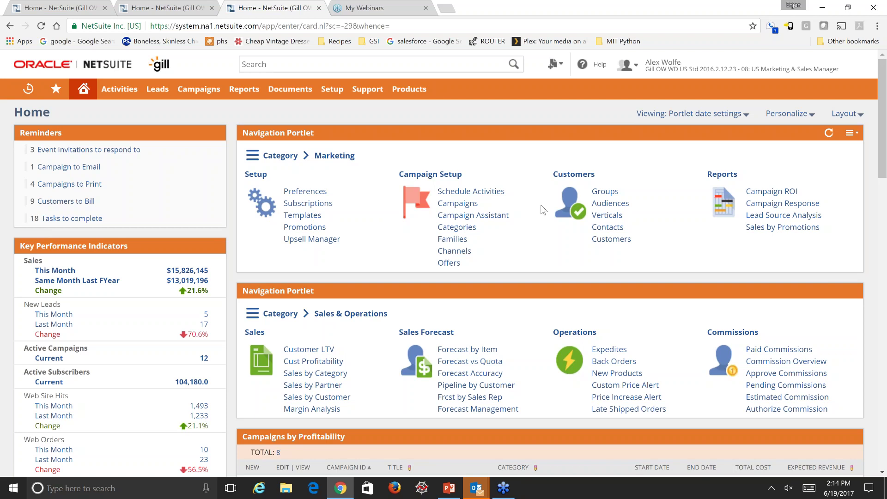
pyautogui.click(772, 192)
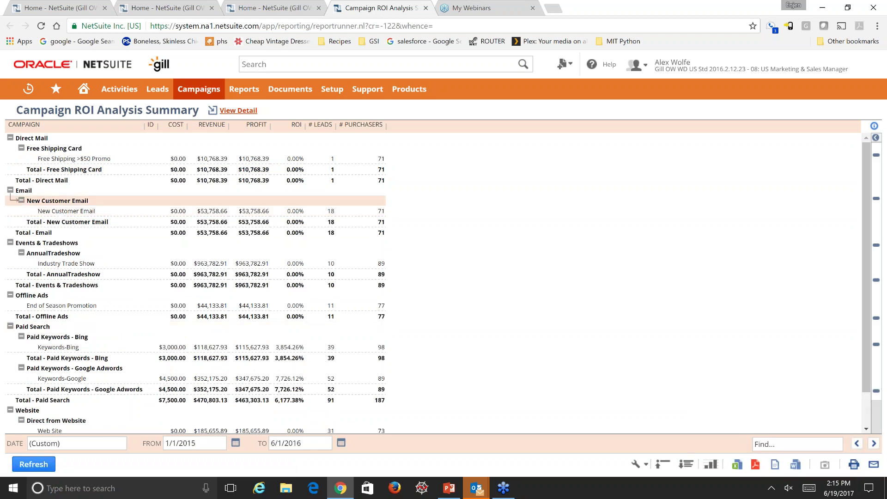
pyautogui.click(66, 211)
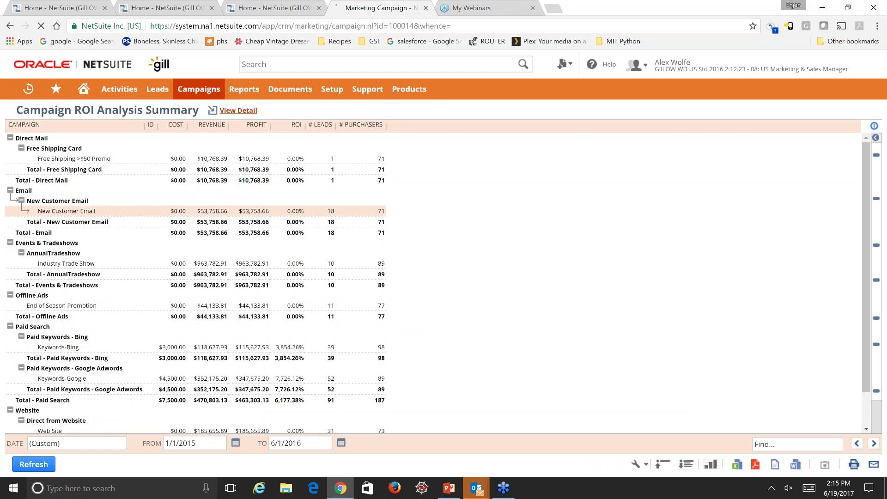
pyautogui.click(9, 27)
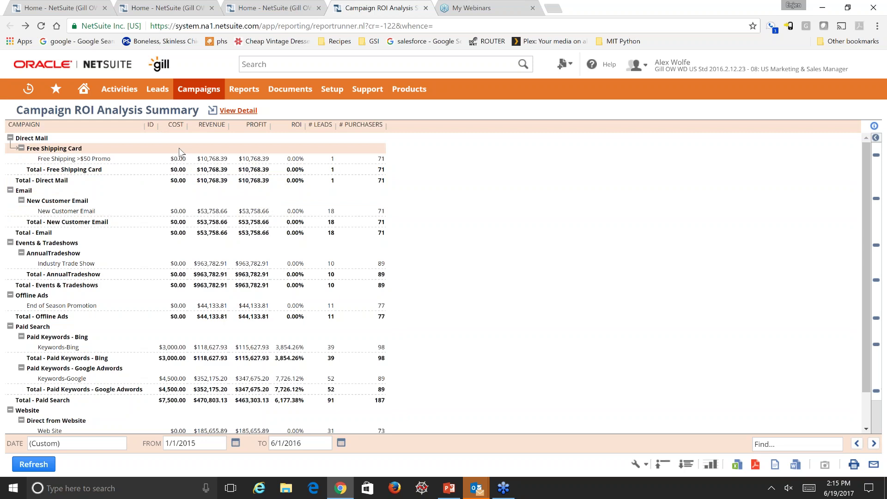
# Run the Sales by Promotions report from the home dashboard and view its transaction detail.
pyautogui.moveTo(84, 93)
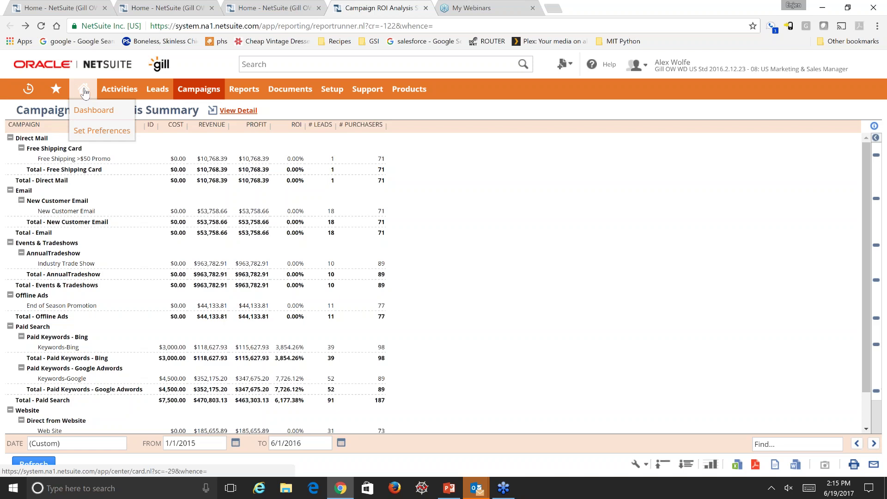
pyautogui.click(84, 93)
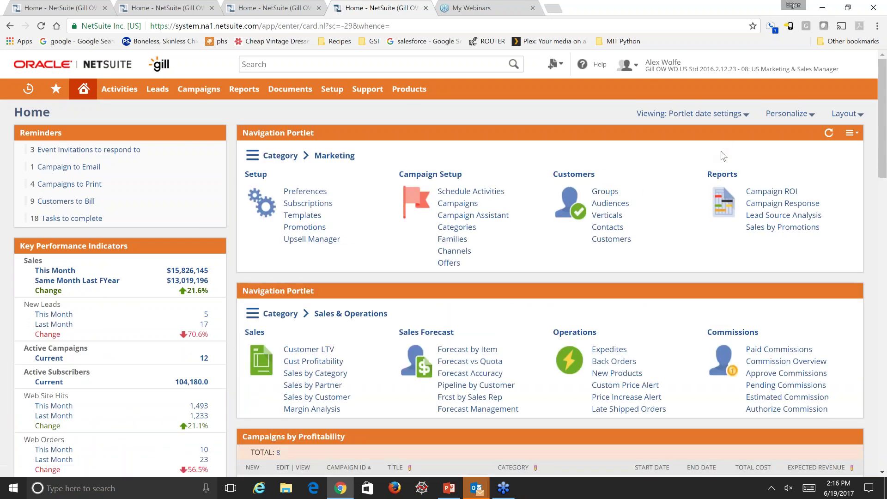
pyautogui.click(774, 227)
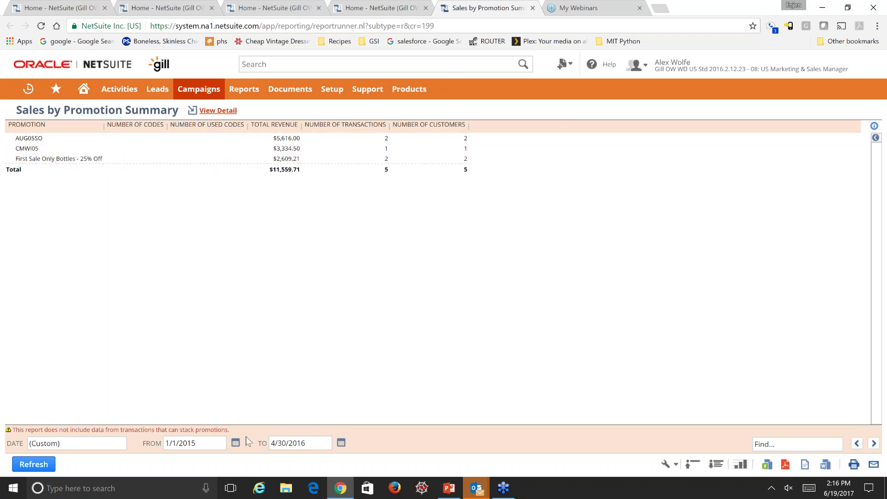
pyautogui.click(212, 111)
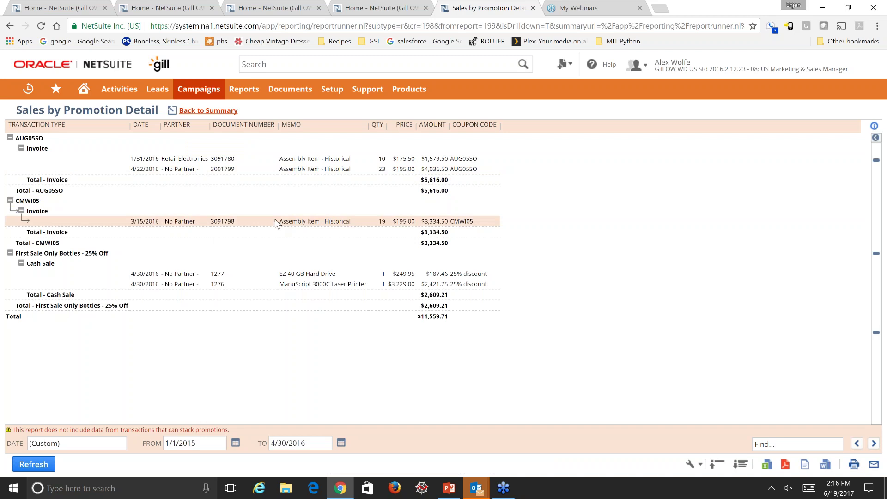
# Start the Upsell Manager from the home dashboard and continue with the upsell type based on items to upsell.
pyautogui.click(78, 92)
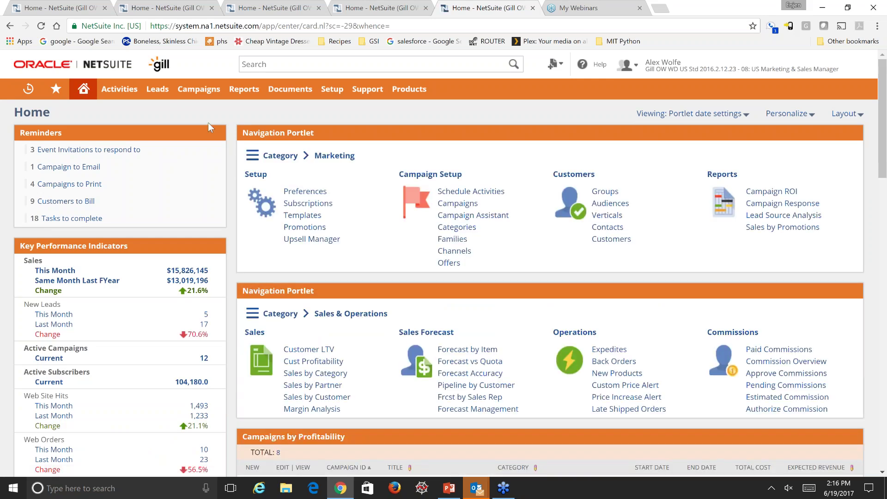
pyautogui.click(307, 247)
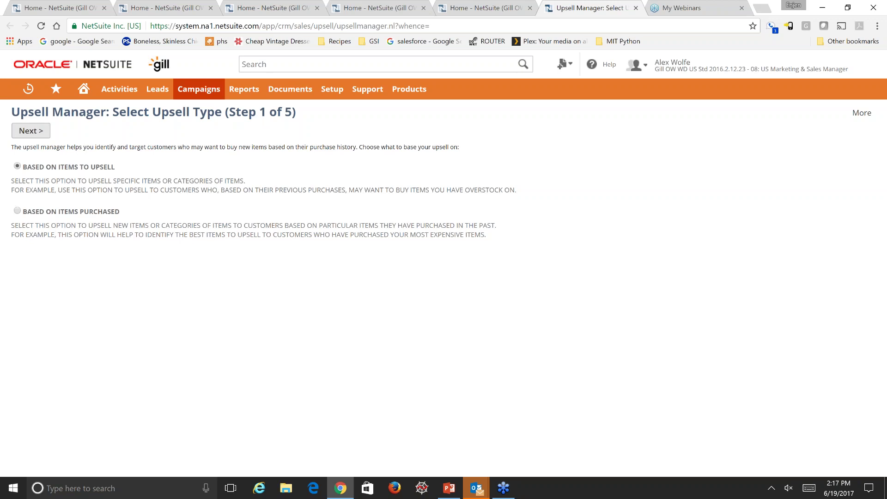
pyautogui.click(31, 131)
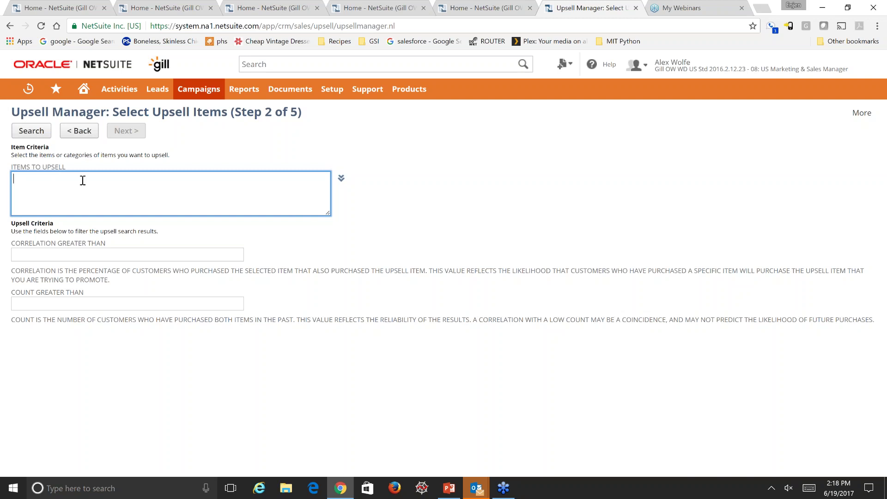
# Choose Circuit Breaker and Hinge Screw from BUILDING MATERIALS as the items to upsell.
pyautogui.click(342, 182)
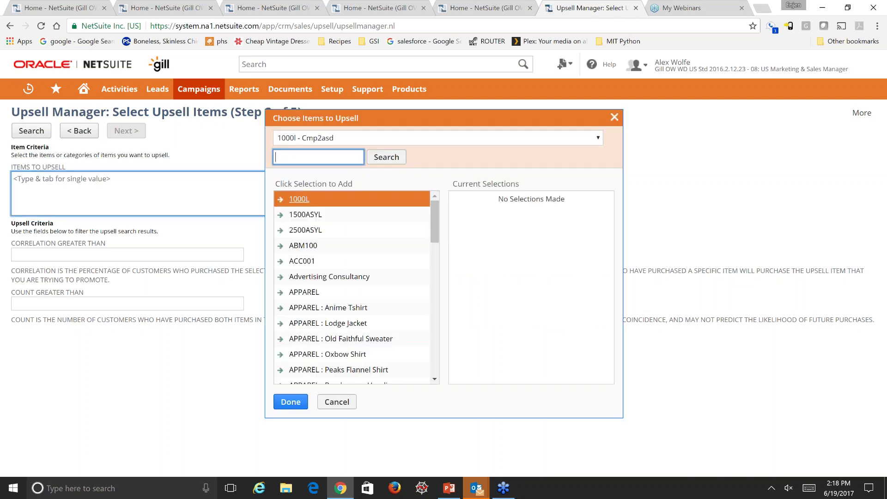
pyautogui.moveTo(434, 216); pyautogui.dragTo(431, 298)
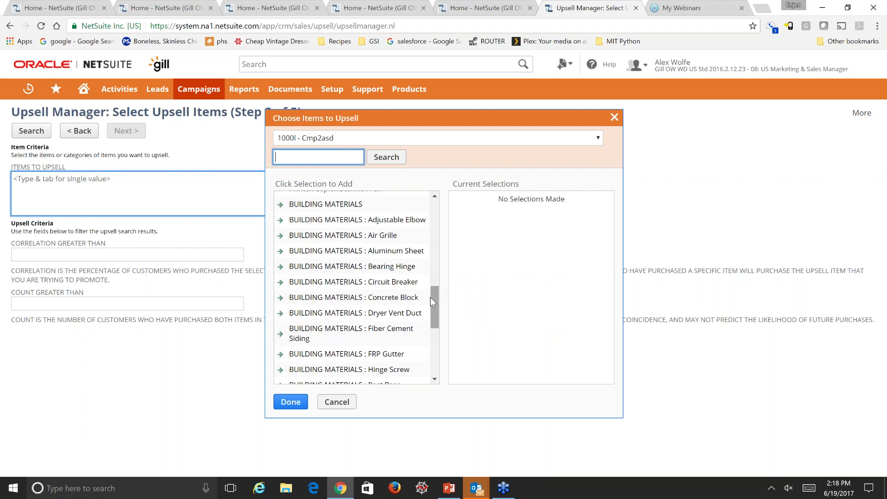
pyautogui.click(406, 285)
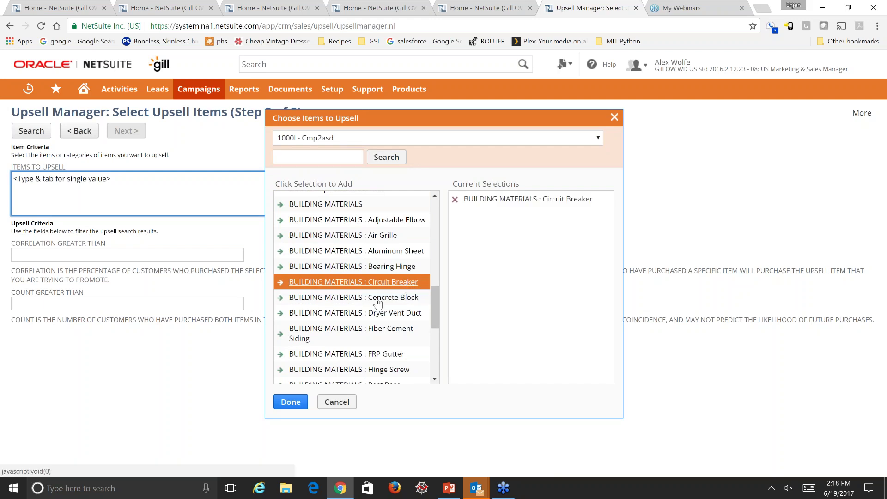
pyautogui.click(380, 370)
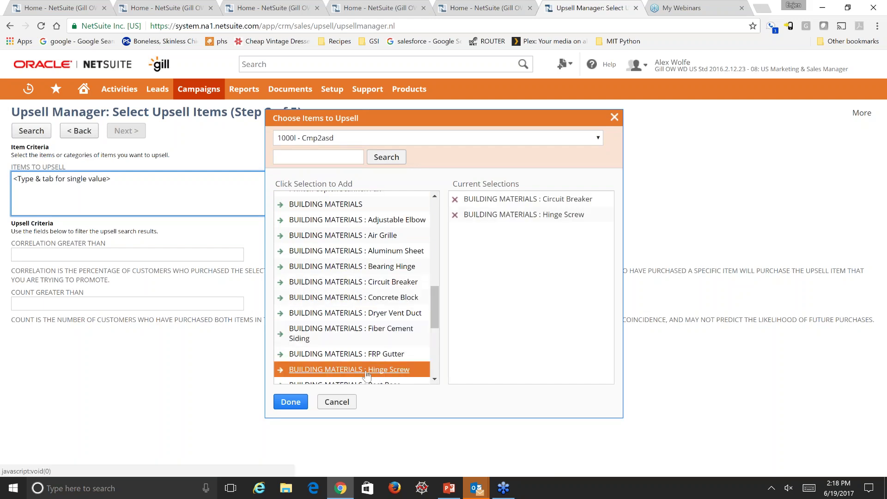
pyautogui.click(291, 402)
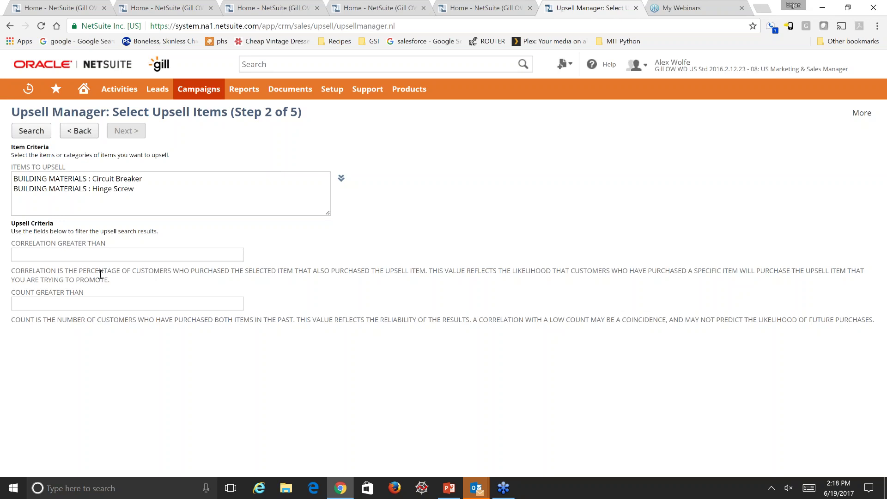
# Set the upsell criteria to correlation greater than 5% and count greater than 2, and run the search.
pyautogui.click(127, 254)
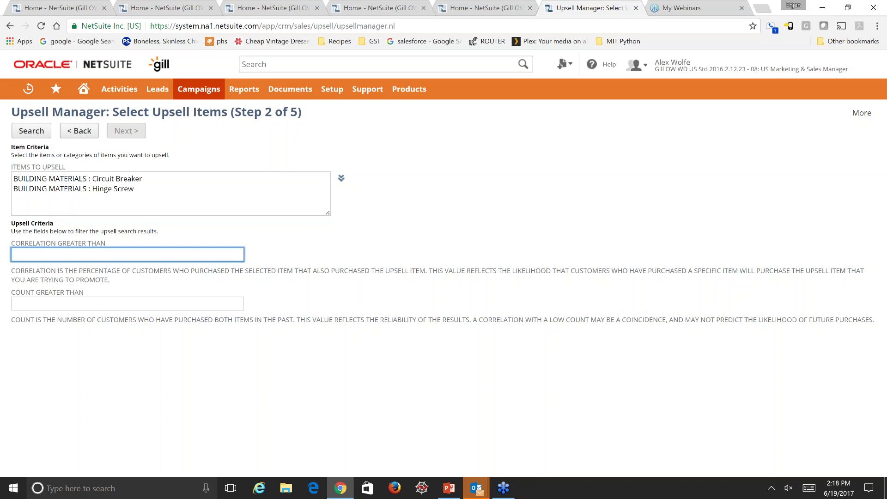
pyautogui.write('5%')
pyautogui.click(68, 302)
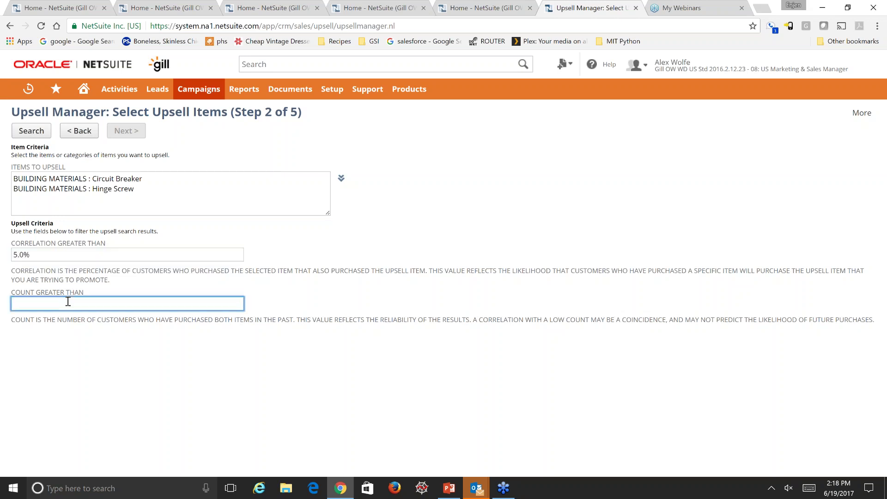
pyautogui.write('2')
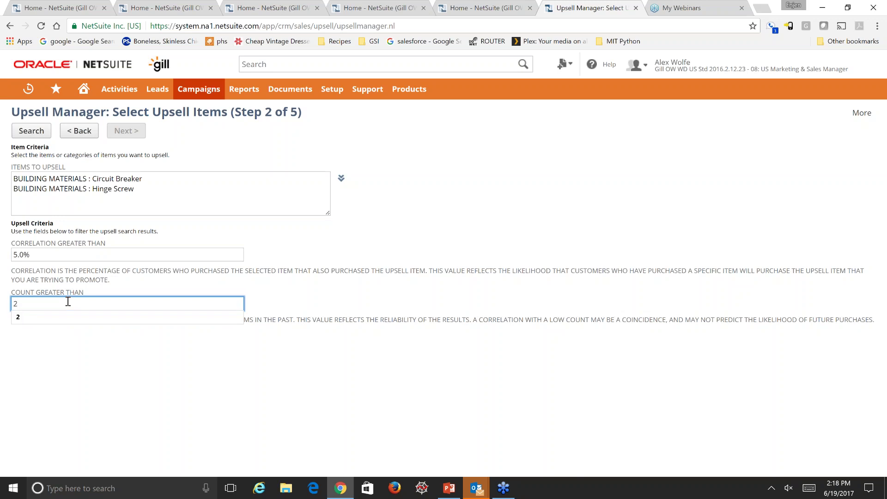
pyautogui.press('Tab')
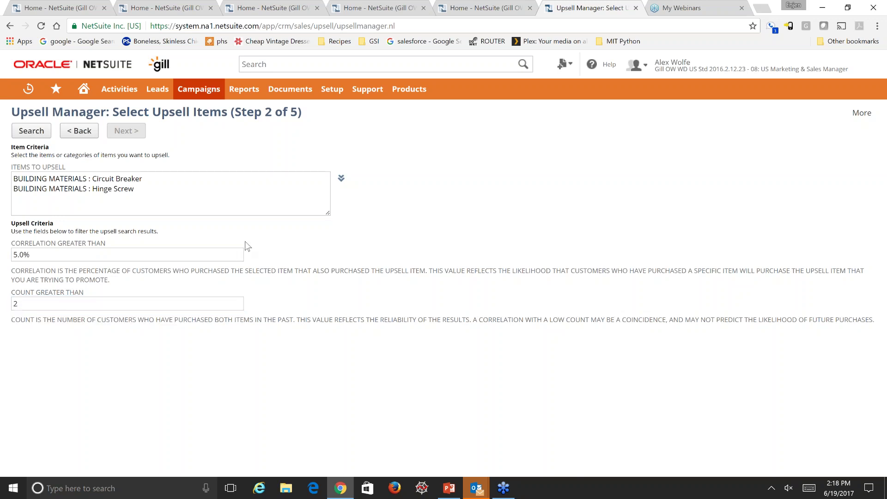
pyautogui.click(32, 131)
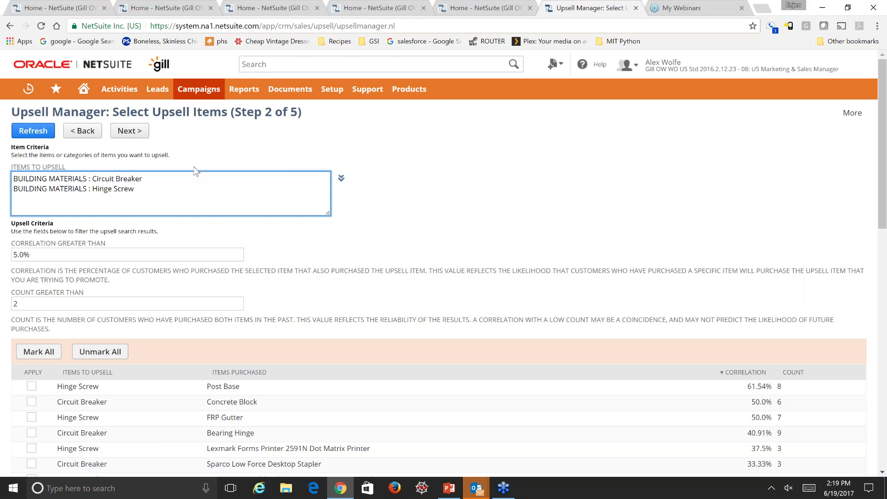
# Mark all the item correlations and continue with the default customer filter and all listed customers to the upsell action step.
pyautogui.scroll(-1, 196, 171)
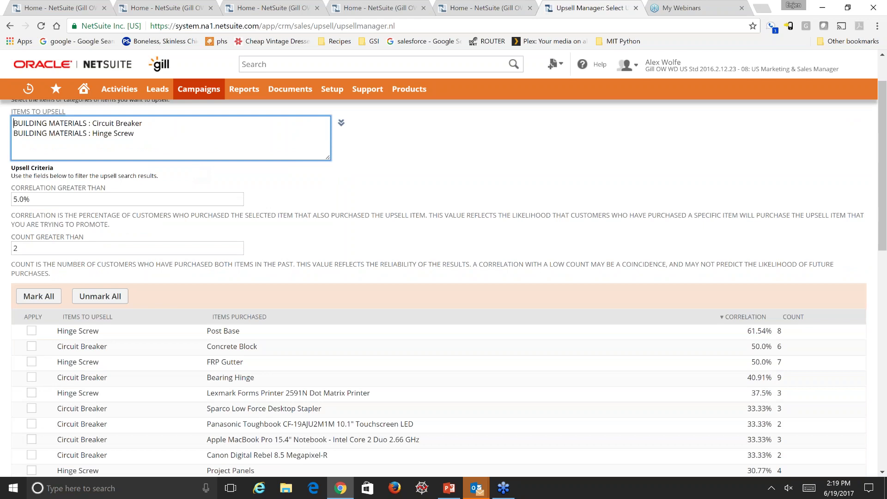
pyautogui.click(39, 296)
pyautogui.scroll(2, 366, 327)
pyautogui.click(129, 131)
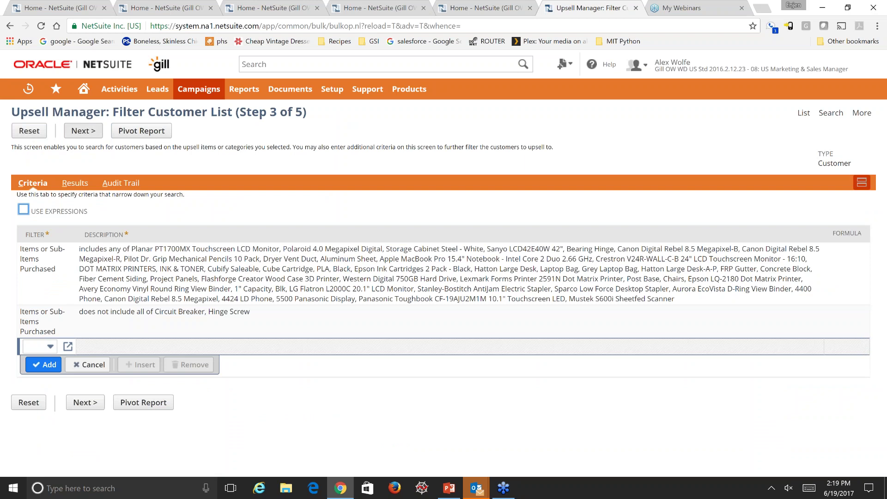
pyautogui.click(83, 131)
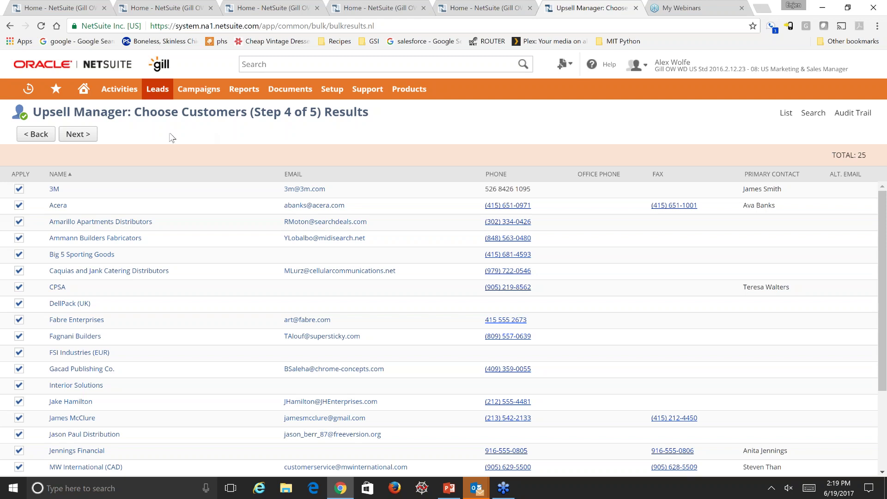
pyautogui.click(76, 138)
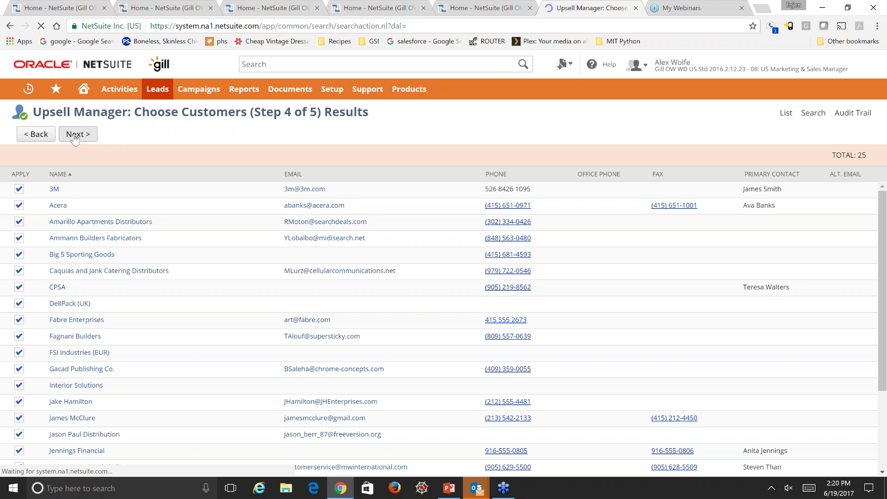
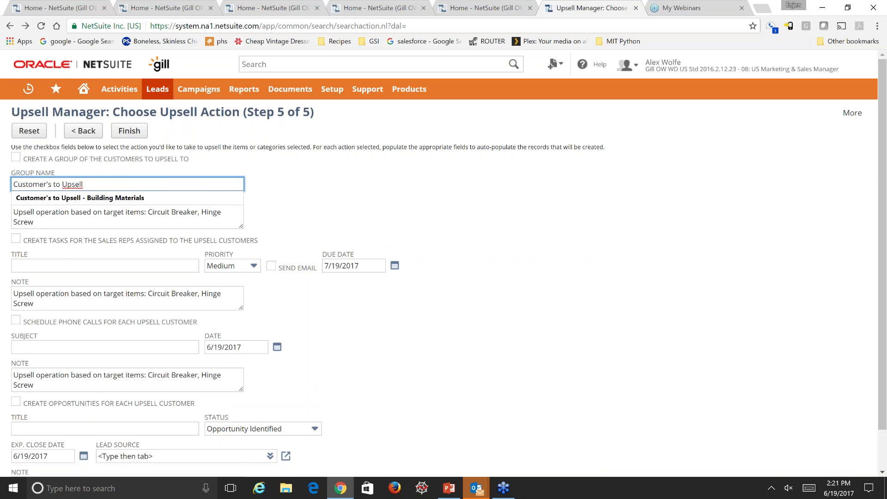
# Finish the upsell with the group name Customer's to Upsell, agreeing to resubmit the form, and open the created group.
pyautogui.click(126, 132)
pyautogui.click(126, 133)
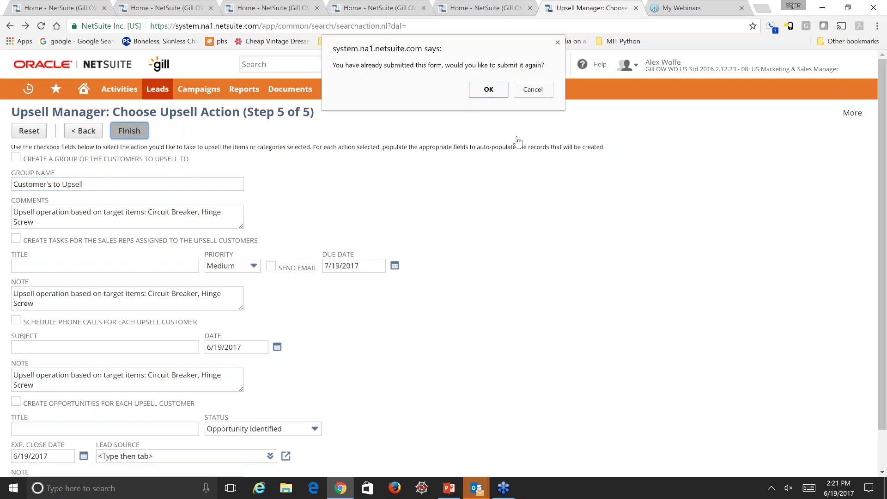
pyautogui.click(483, 91)
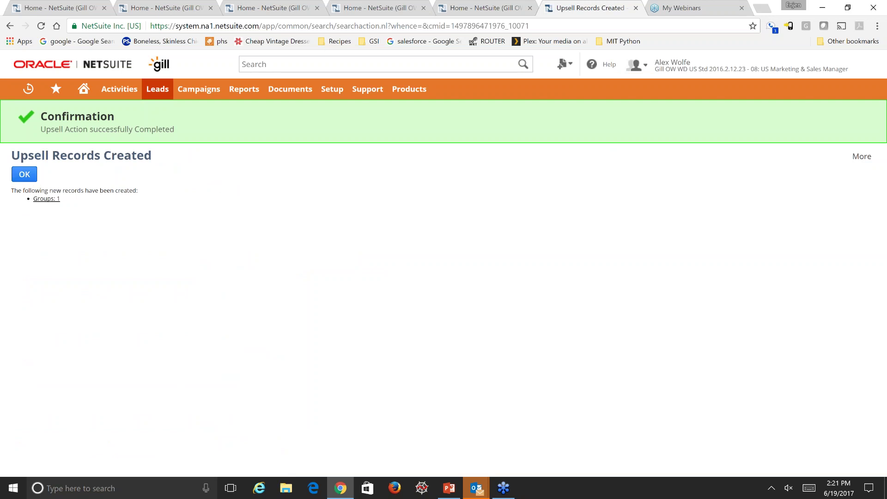
pyautogui.click(45, 200)
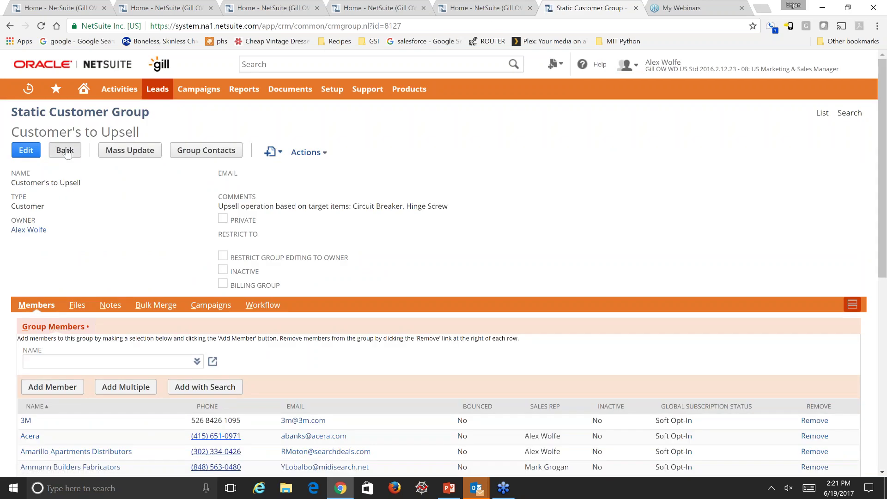
# Return to the home dashboard and open the list of sales rules from the sales and marketing automation setup.
pyautogui.click(86, 94)
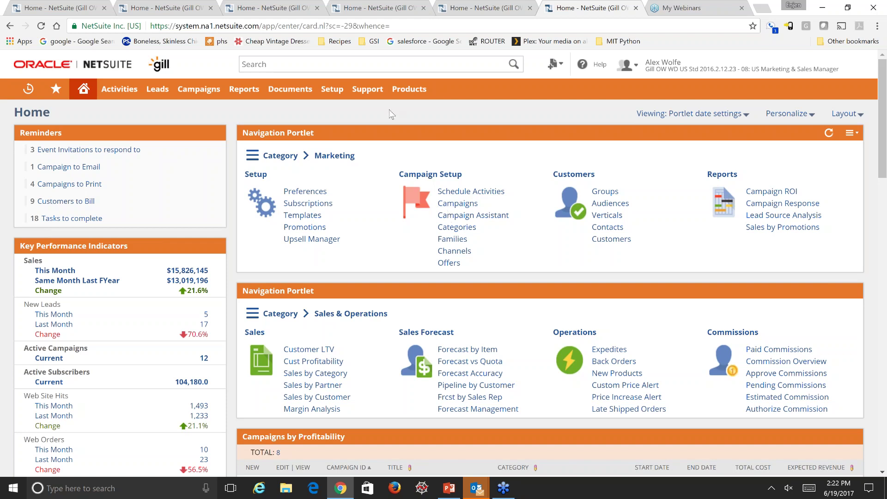
pyautogui.moveTo(336, 92)
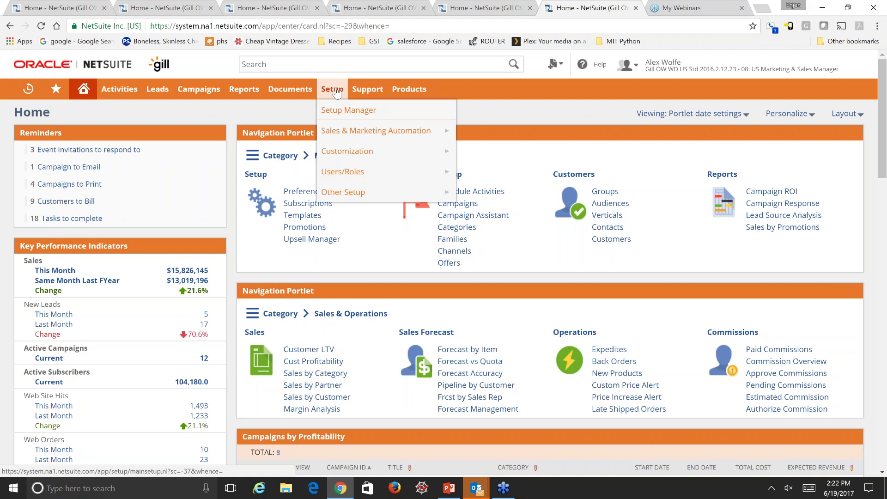
pyautogui.moveTo(340, 131)
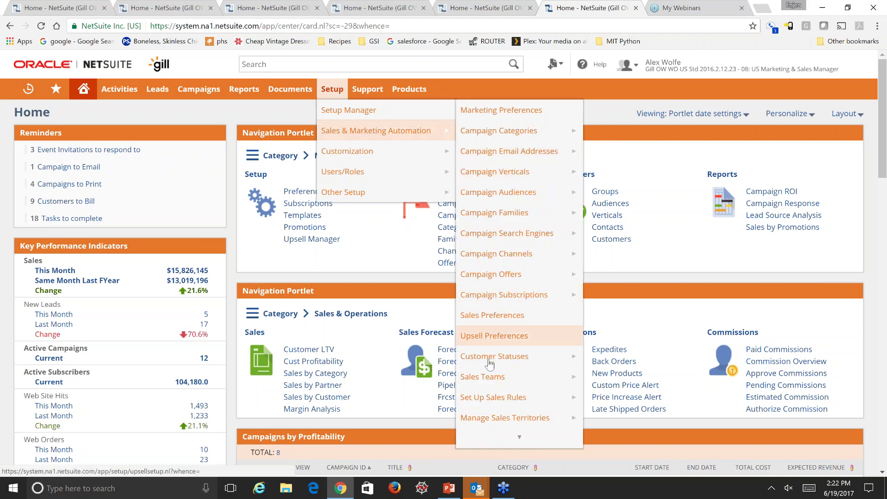
pyautogui.moveTo(507, 431)
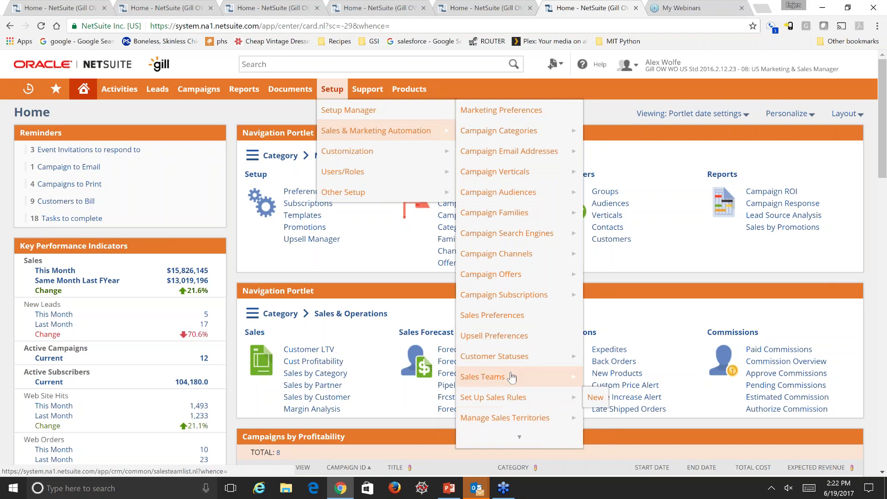
pyautogui.click(511, 397)
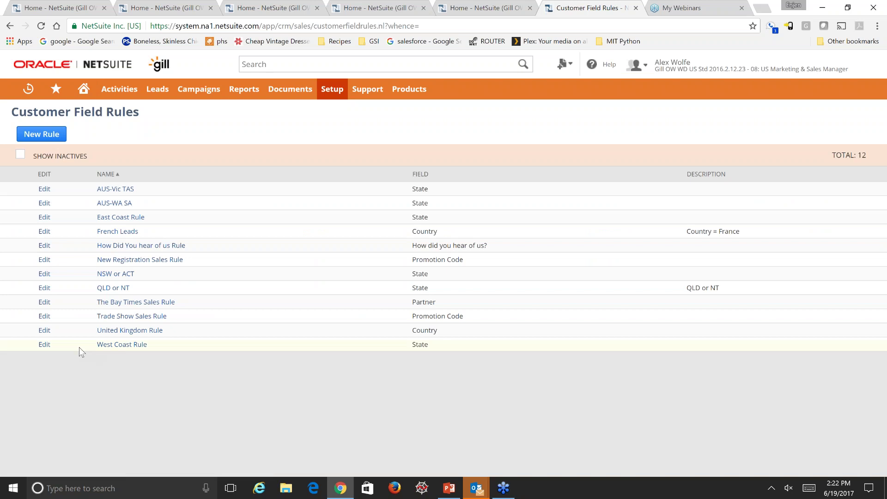
# Review the West Coast Rule's state criteria and territory, open it for editing and cancel without changes.
pyautogui.click(108, 346)
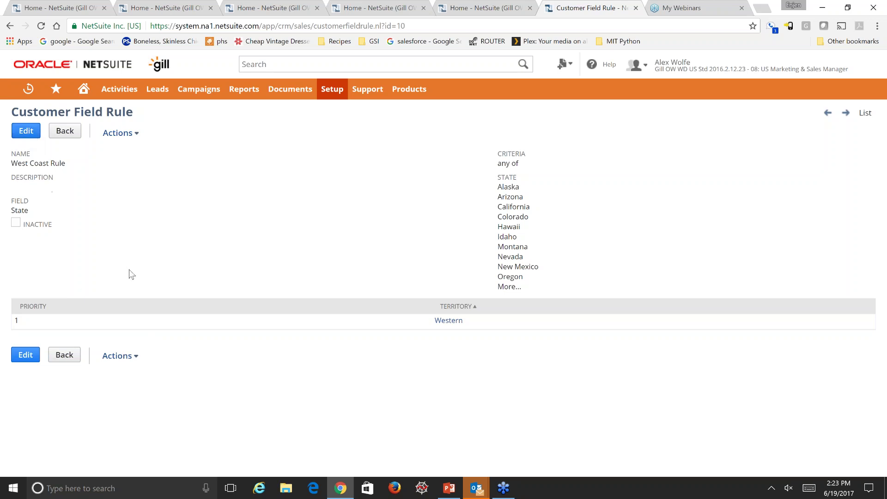
pyautogui.click(31, 135)
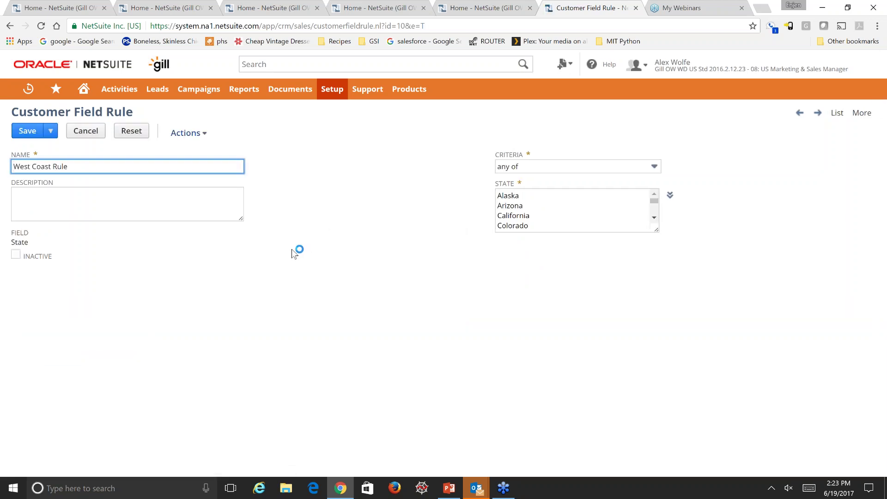
pyautogui.click(97, 132)
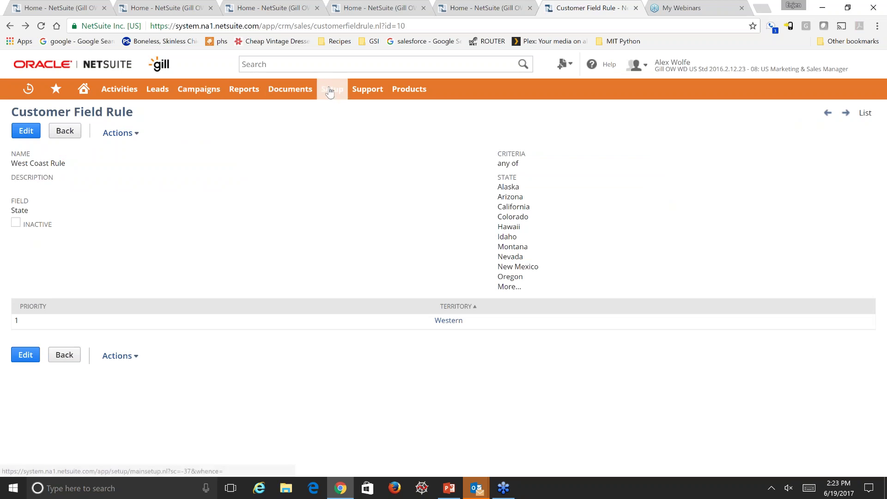
# Go back to the sales rules list through the sales and marketing automation setup and review the rules.
pyautogui.moveTo(329, 91)
pyautogui.moveTo(348, 154)
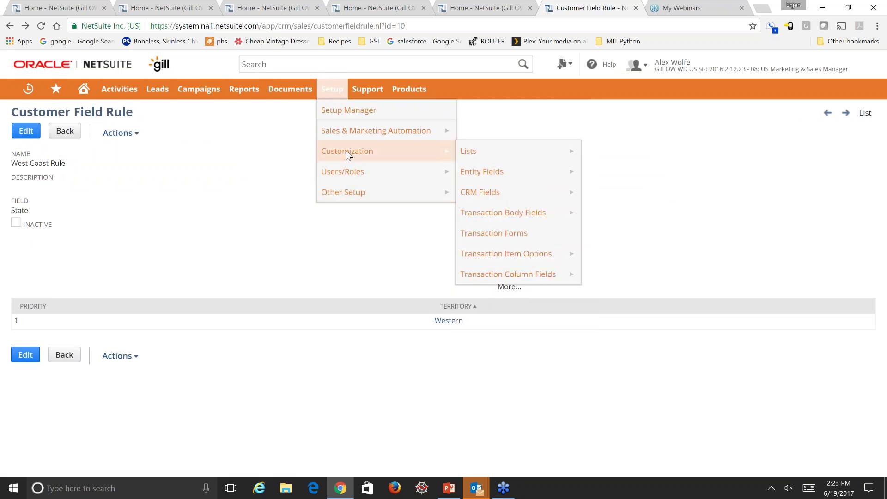
pyautogui.moveTo(373, 130)
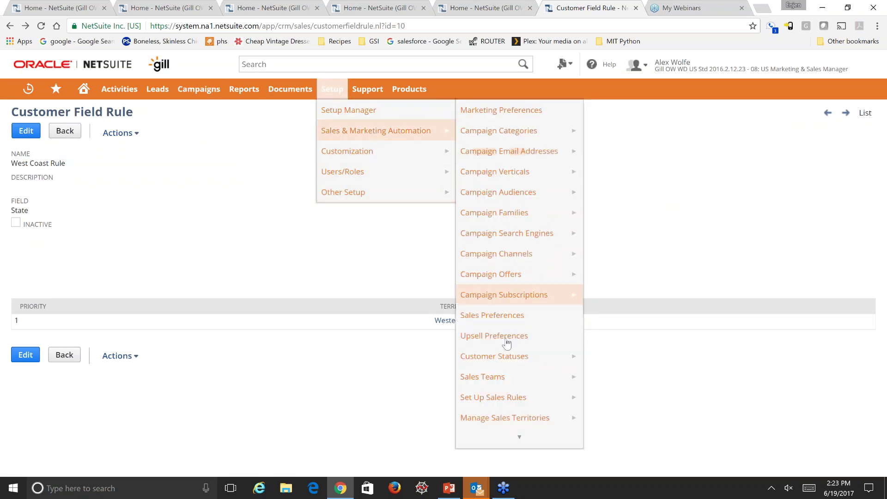
pyautogui.click(503, 396)
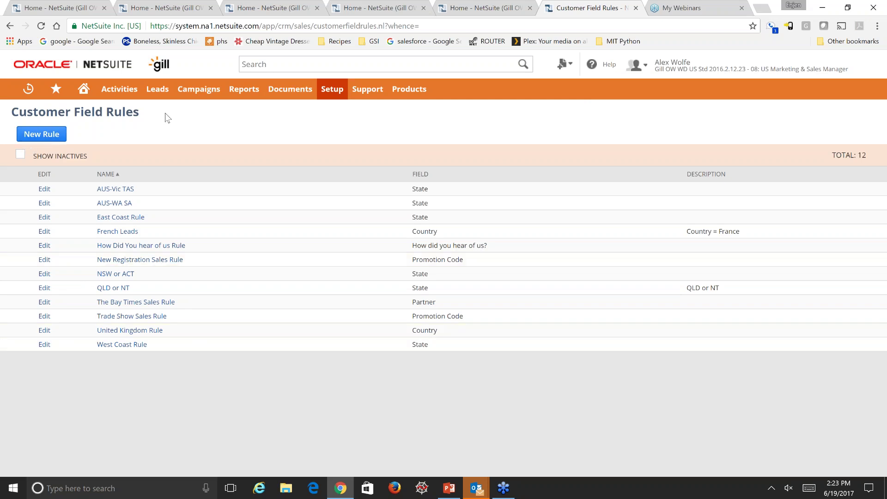
pyautogui.moveTo(333, 100)
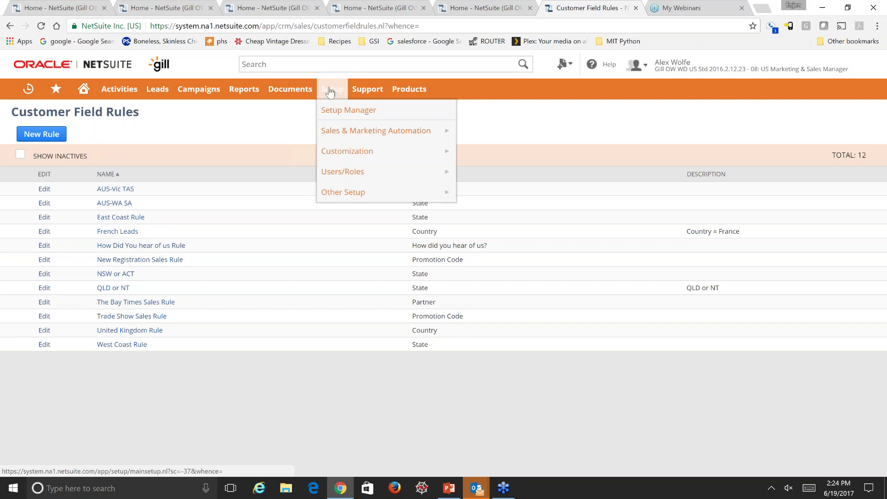
pyautogui.click(333, 90)
# Return to the home dashboard and open the Commissions Setup shortcut to examine the commission feature settings.
pyautogui.click(83, 89)
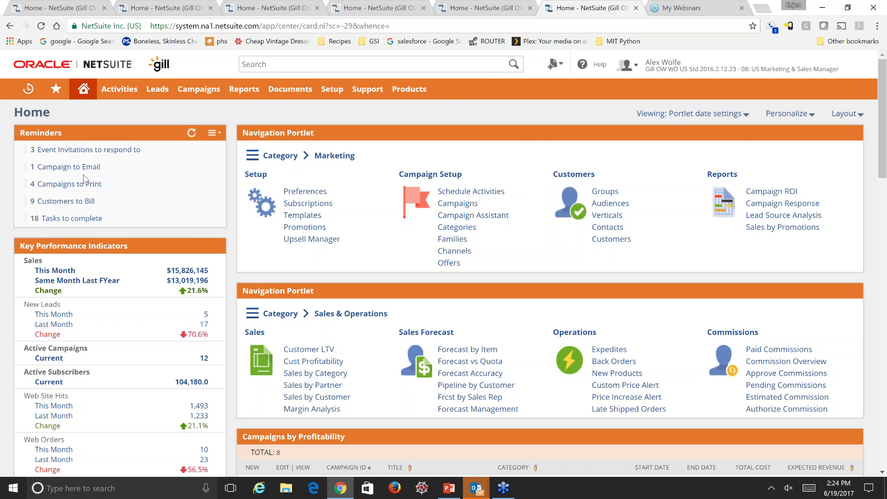
pyautogui.scroll(-6, 83, 187)
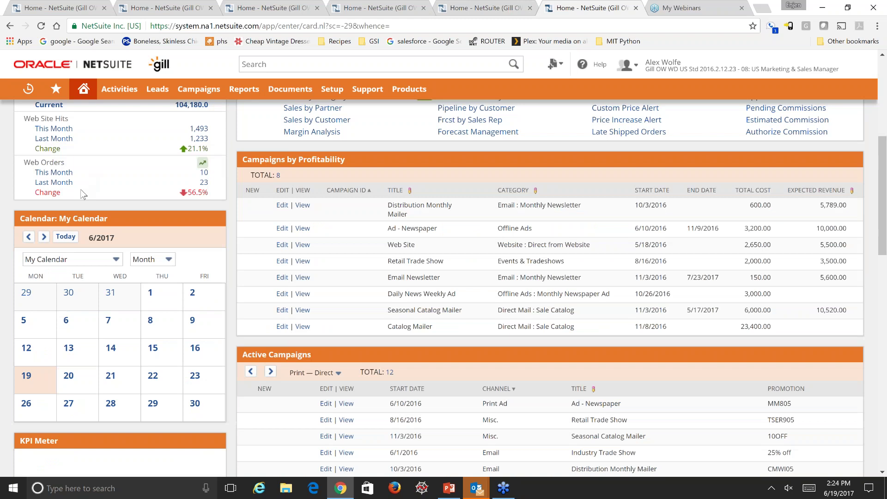
pyautogui.scroll(-7, 81, 190)
pyautogui.scroll(-6, 80, 189)
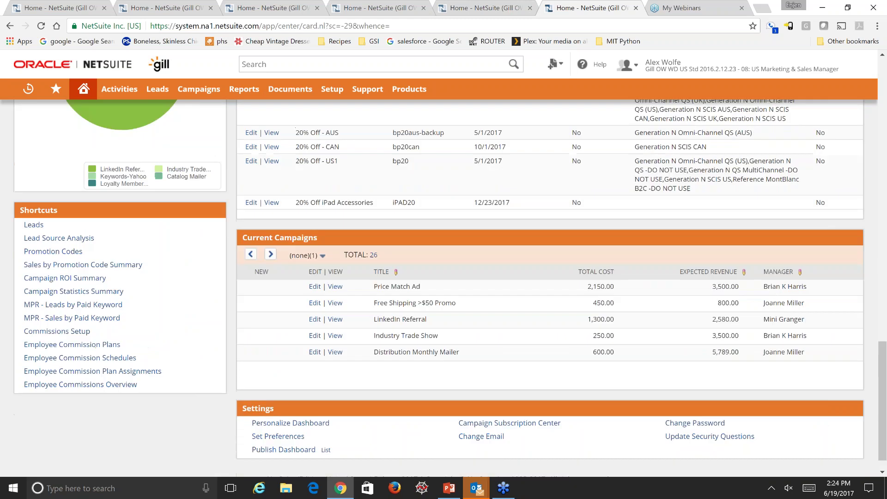
pyautogui.scroll(-1, 74, 324)
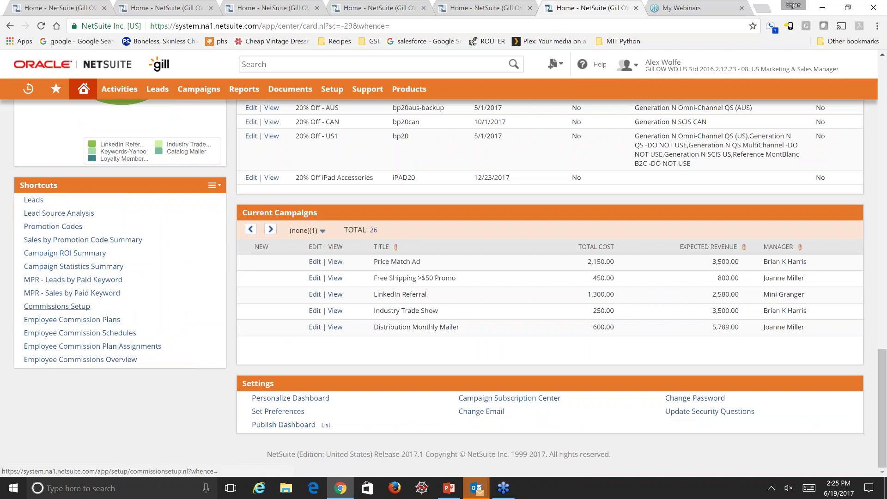
pyautogui.click(73, 307)
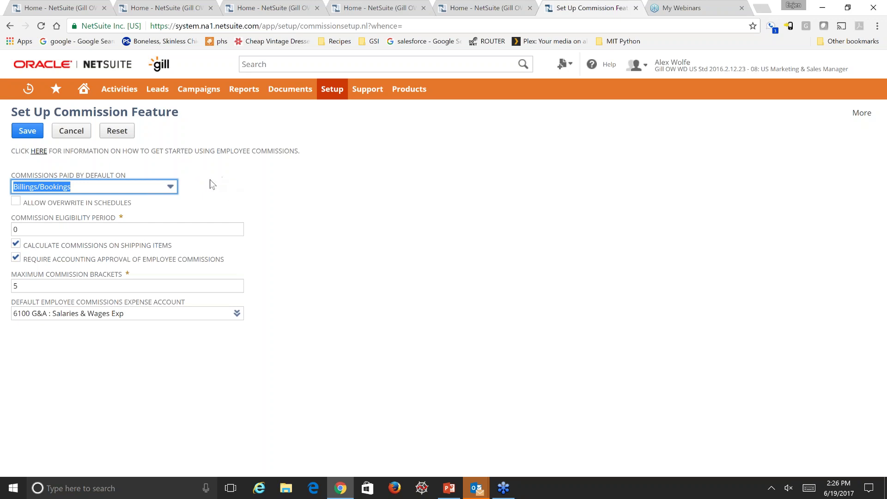
# Return to the home dashboard and open the Employee Commission Plans shortcut to review the list of plans.
pyautogui.click(84, 89)
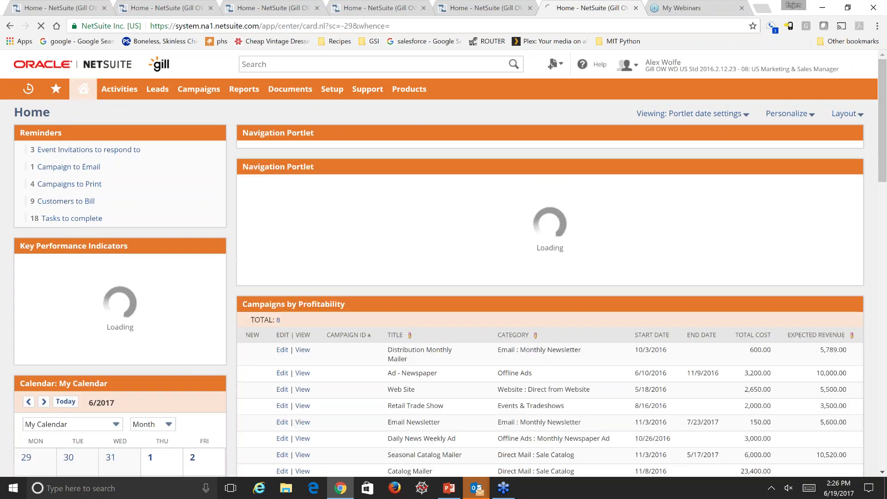
pyautogui.moveTo(79, 91)
pyautogui.scroll(-3, 80, 91)
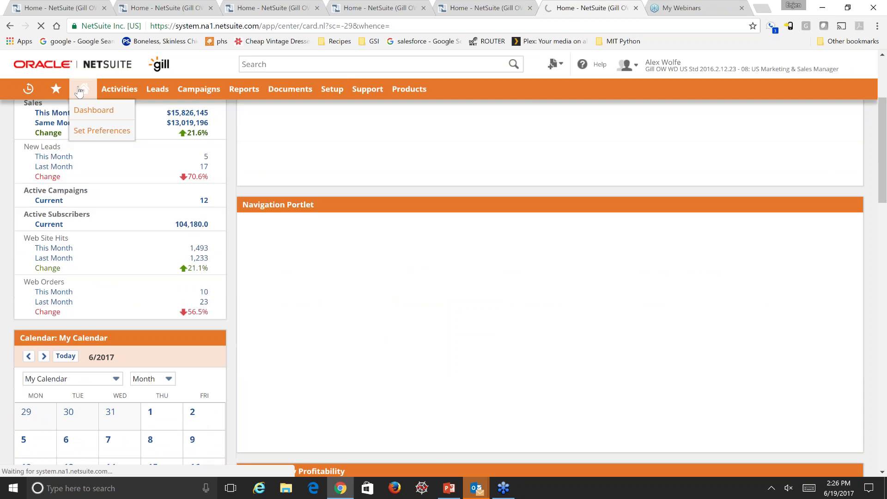
pyautogui.scroll(-7, 80, 139)
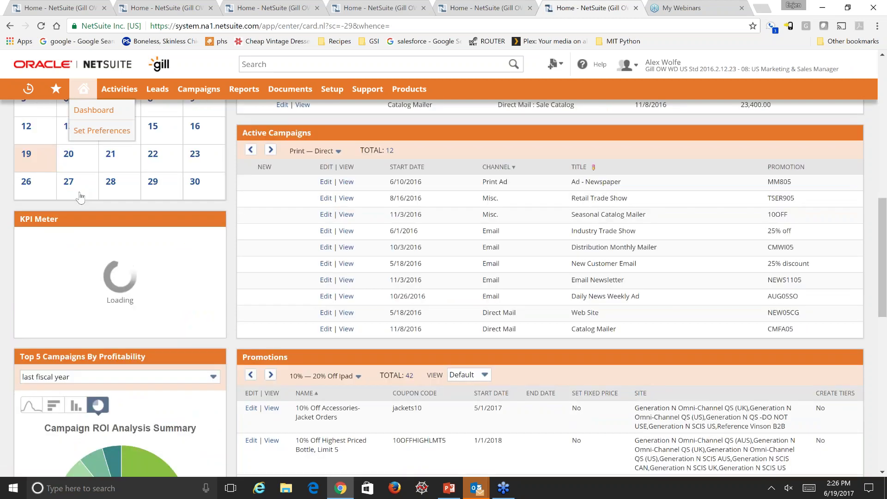
pyautogui.scroll(-9, 80, 196)
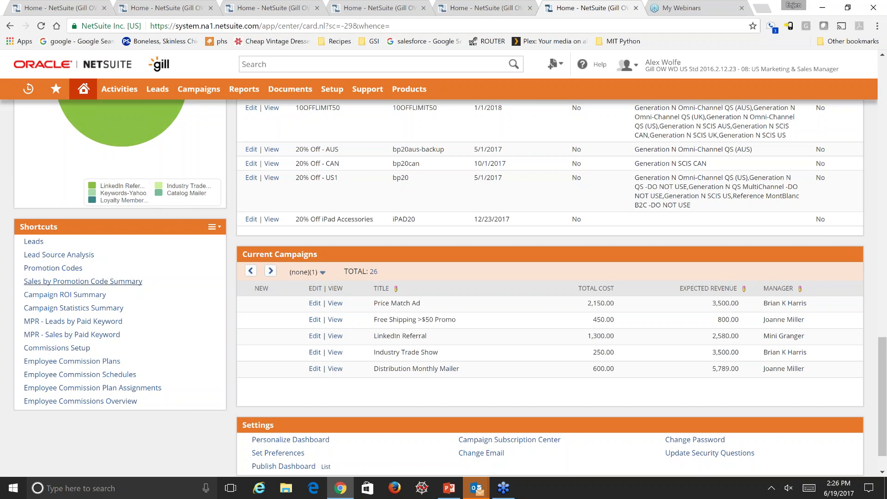
pyautogui.click(72, 360)
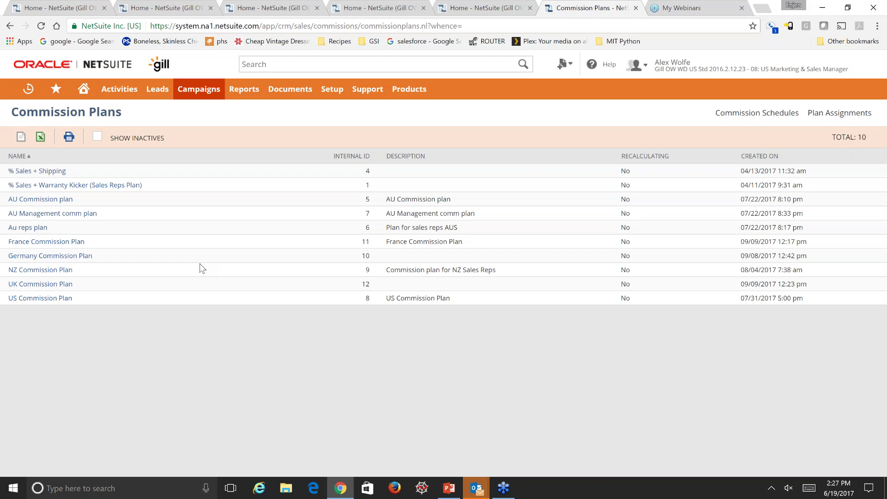
# Open the % Sales + Warranty Kicker (Sales Reps Plan) and review its % of Sales Transaction schedule, assigned sales reps and transaction calculations.
pyautogui.click(51, 185)
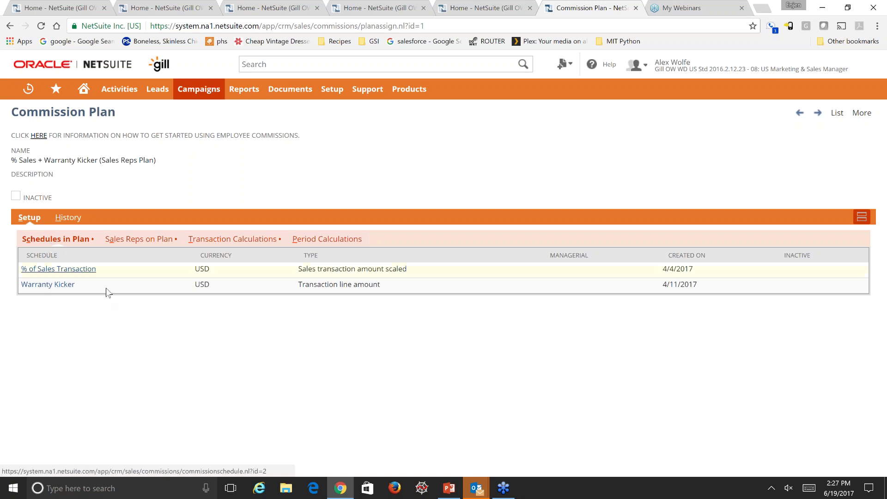
pyautogui.click(60, 269)
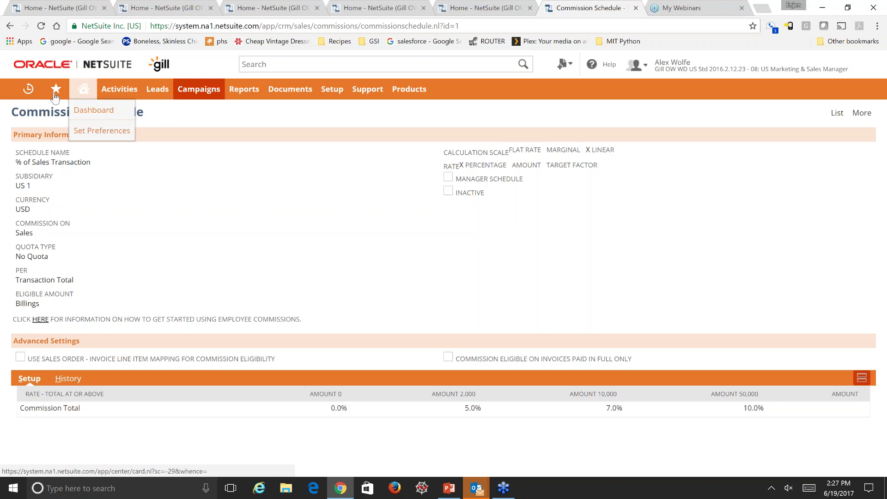
pyautogui.click(8, 27)
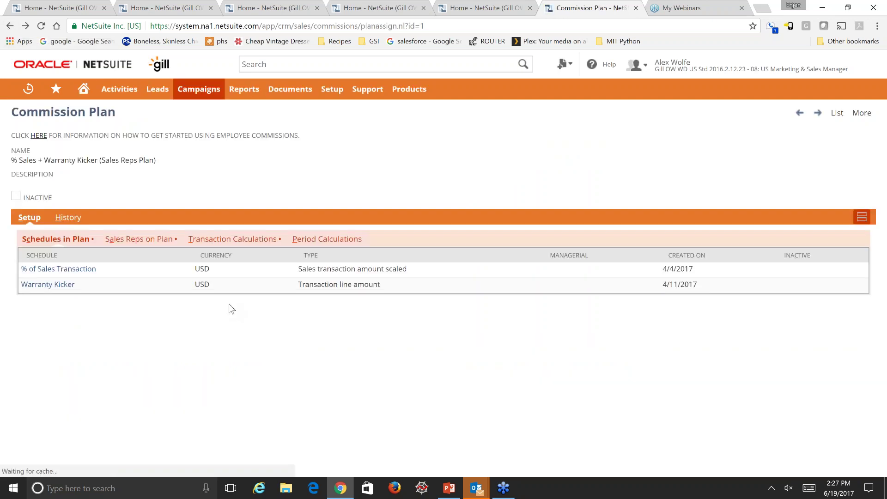
pyautogui.click(136, 239)
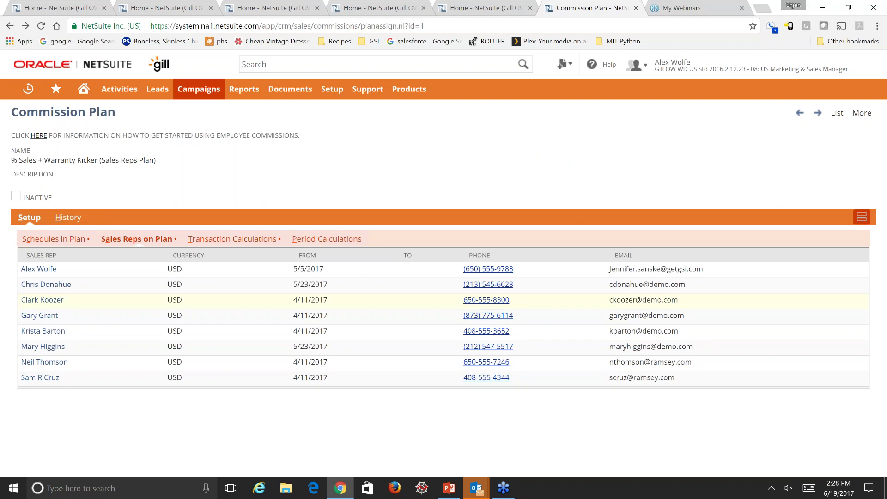
pyautogui.click(243, 239)
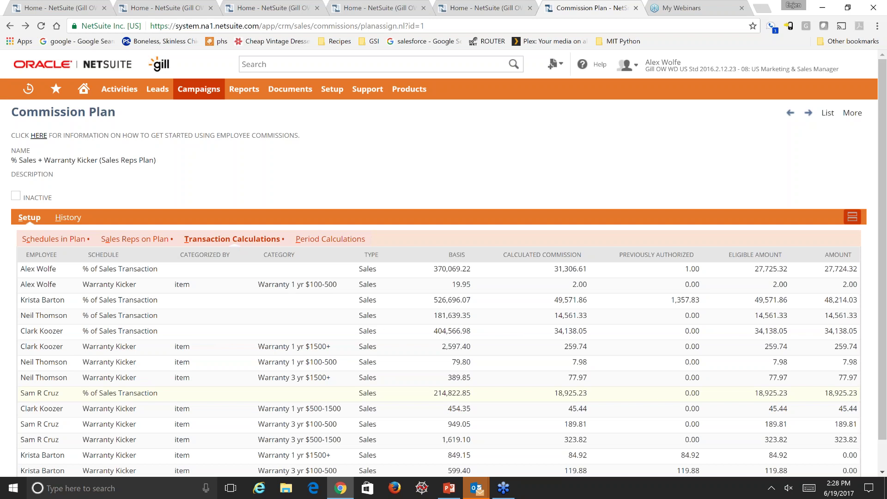
# Search globally with the Emp: prefix and the employee's first name, and open the matching employee record.
pyautogui.click(318, 64)
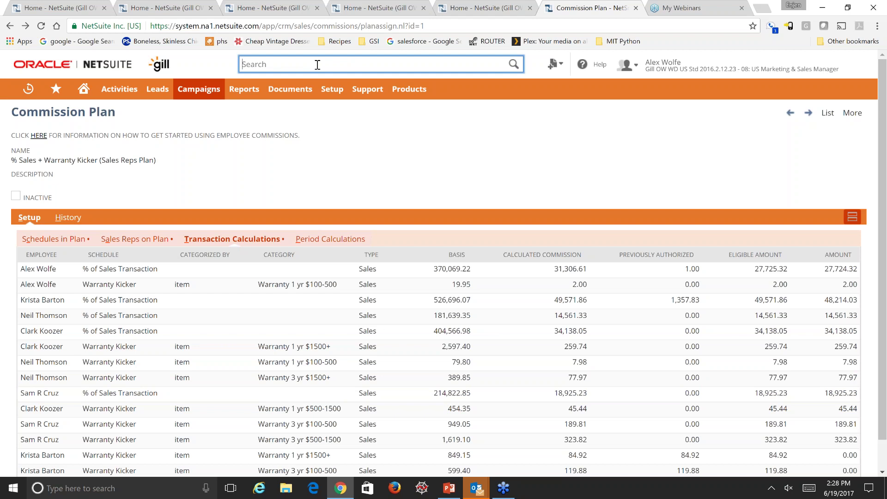
pyautogui.write('Emp')
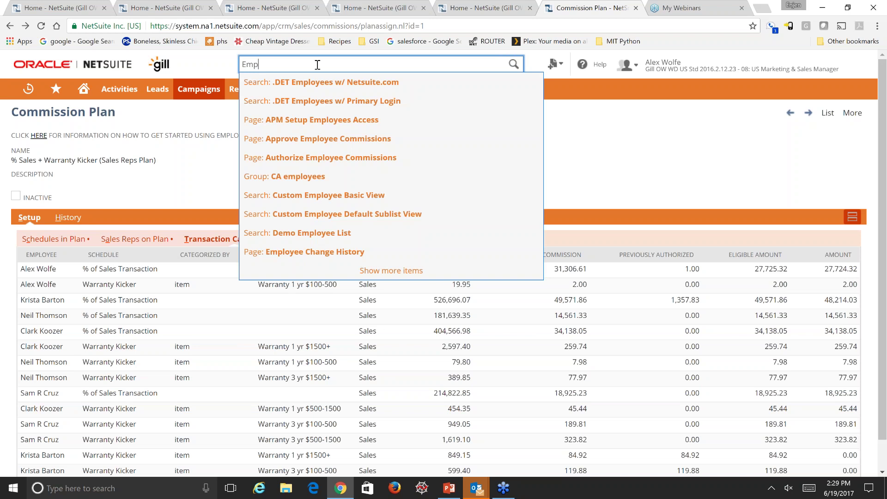
pyautogui.write(':')
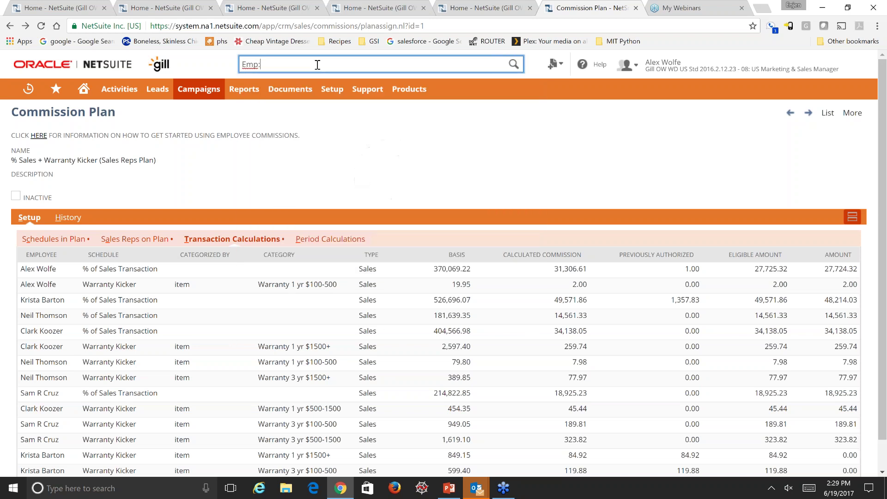
pyautogui.write(' Alex')
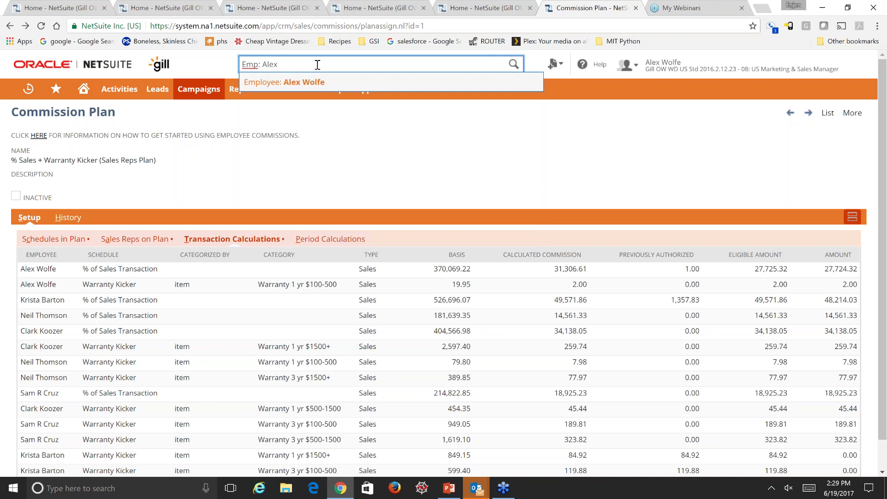
pyautogui.click(312, 84)
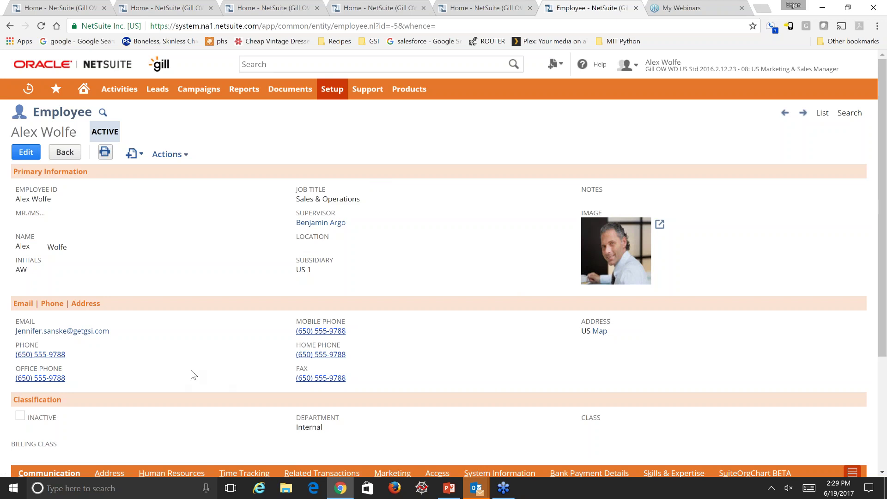
# Review the employee's related commission transactions and open the 4/11/2017 commission for 4,793.90 to examine its details.
pyautogui.scroll(-2, 191, 369)
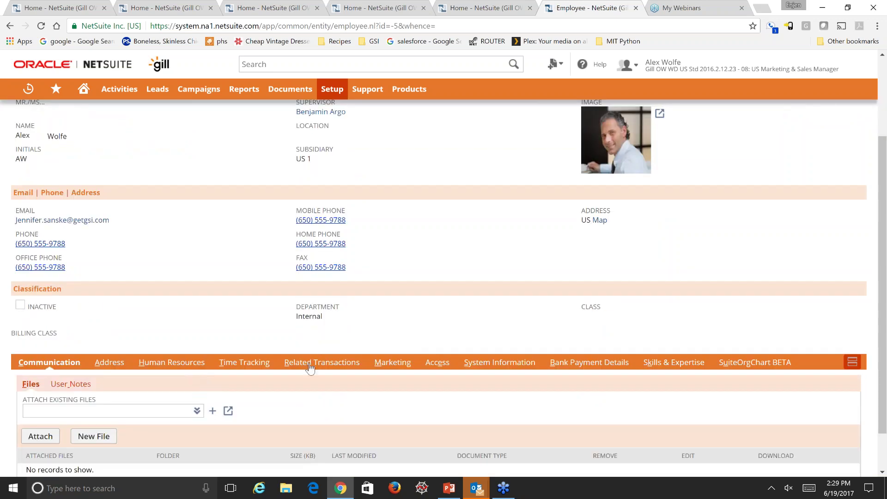
pyautogui.click(308, 364)
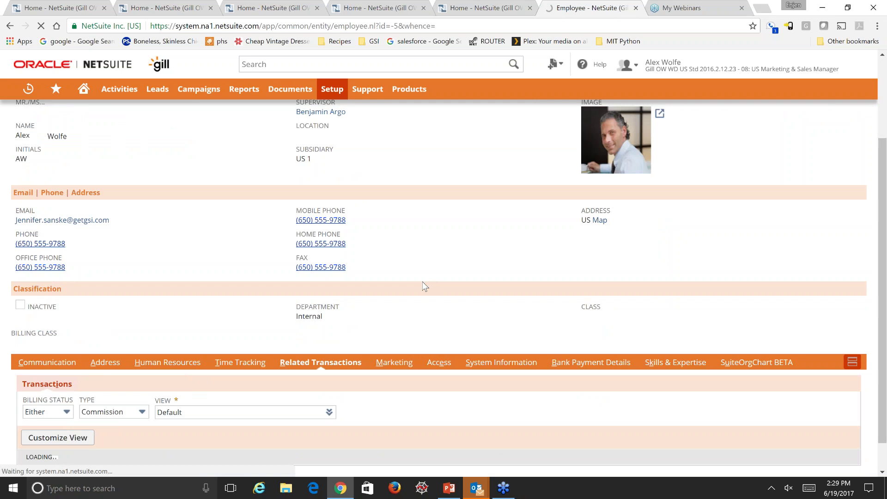
pyautogui.scroll(-1, 424, 286)
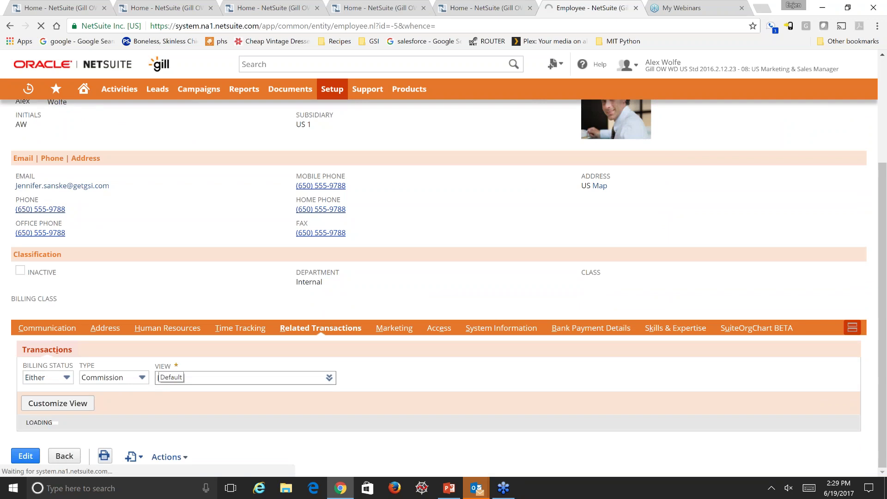
pyautogui.scroll(-3, 36, 343)
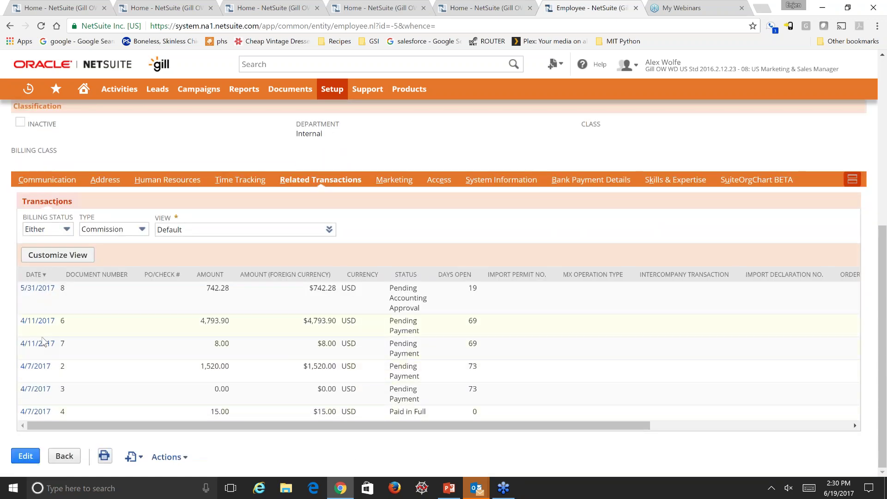
pyautogui.click(125, 229)
pyautogui.click(139, 230)
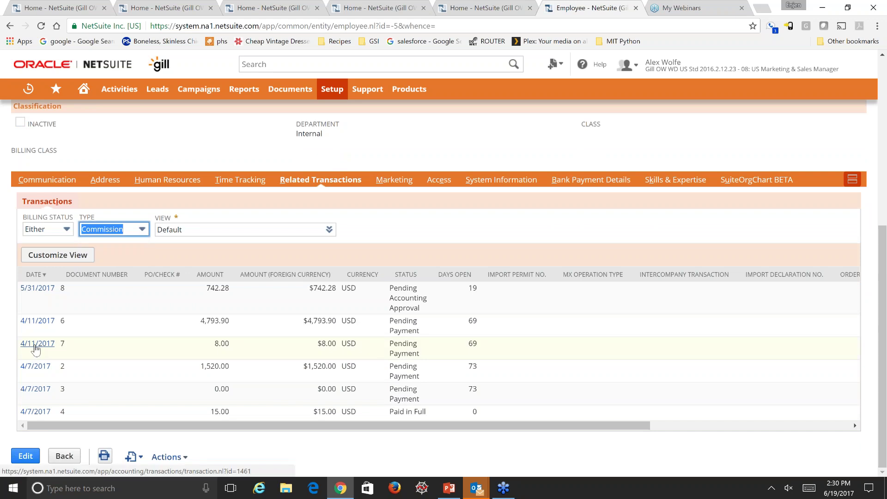
pyautogui.click(37, 320)
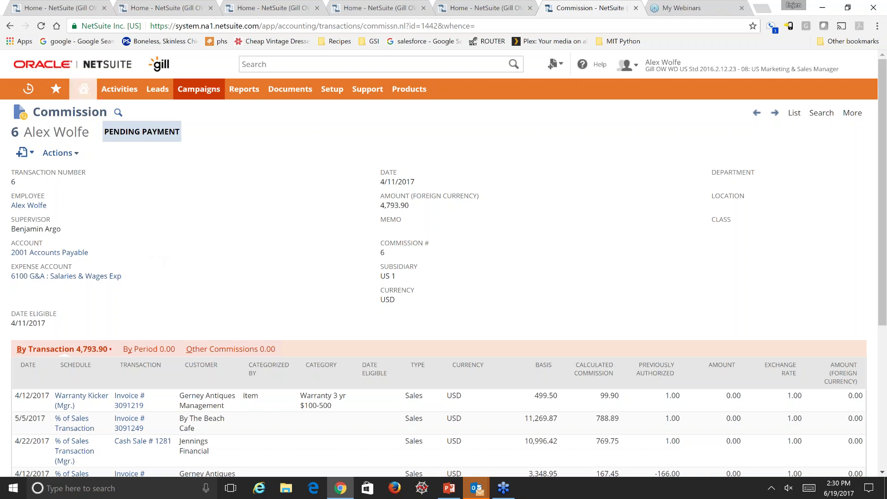
# Return to the home dashboard and open the Employee Commissions Overview shortcut to examine the commission report by sales rep.
pyautogui.click(85, 89)
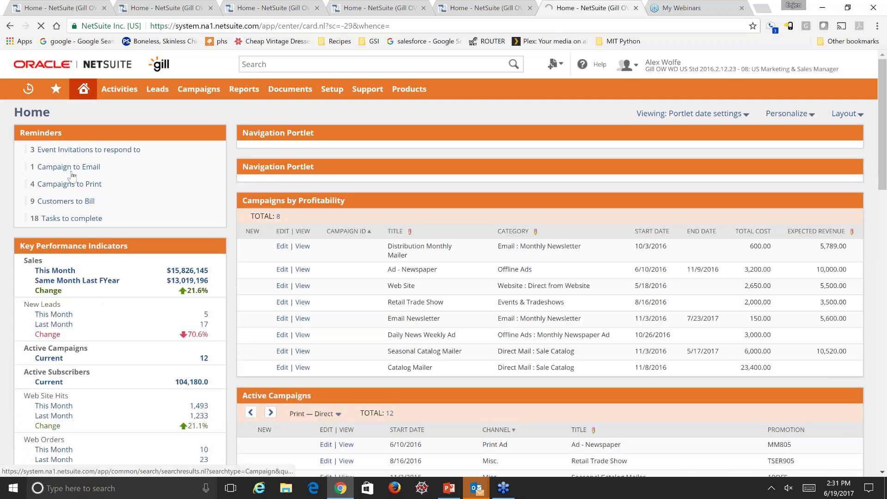
pyautogui.scroll(-6, 71, 175)
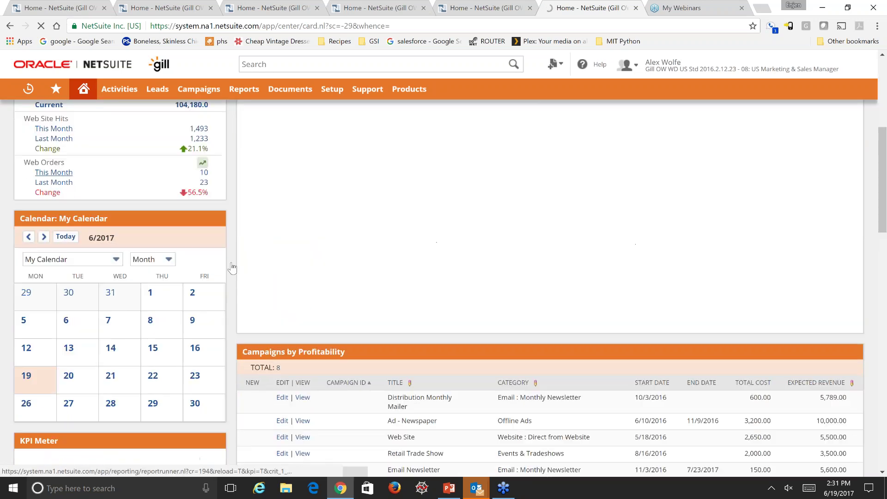
pyautogui.scroll(-10, 194, 281)
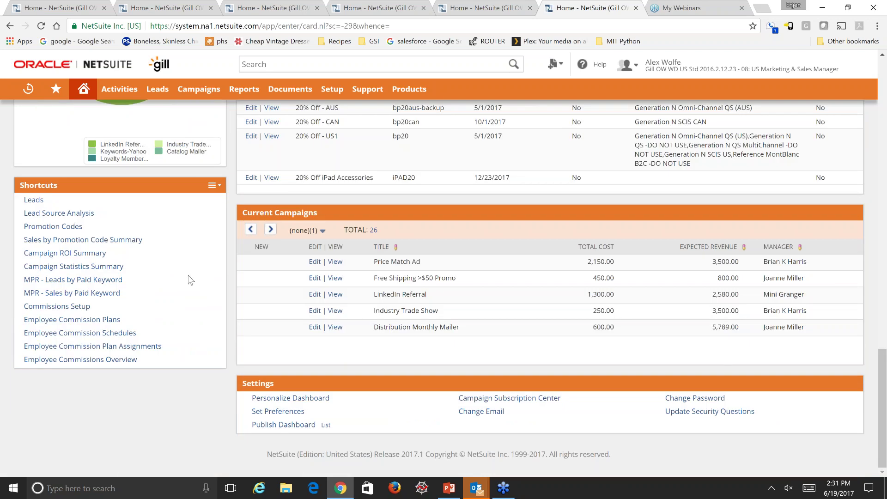
pyautogui.click(88, 361)
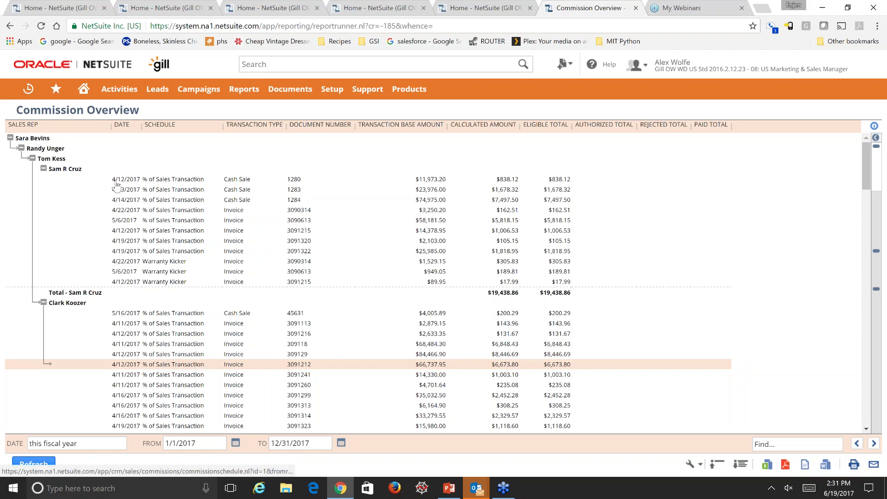
# Return to the home dashboard, browse the standard content available for personalizing it, and close the personalization options without adding anything.
pyautogui.click(80, 93)
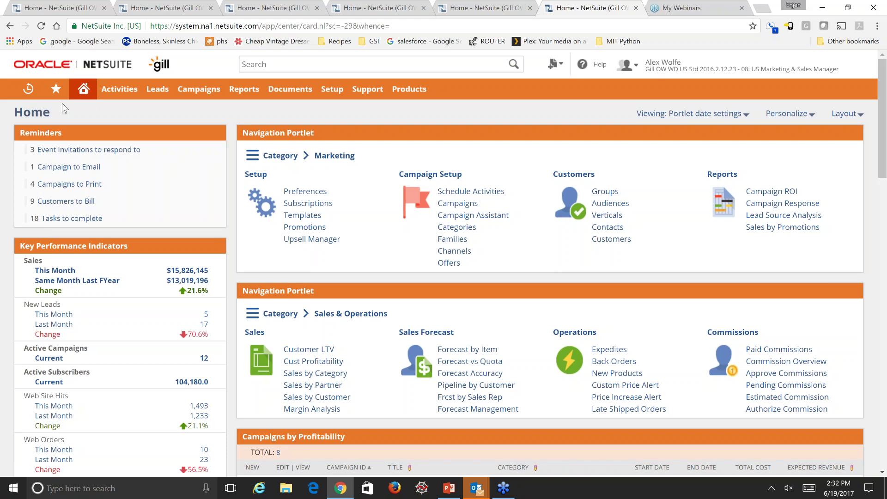
pyautogui.click(811, 117)
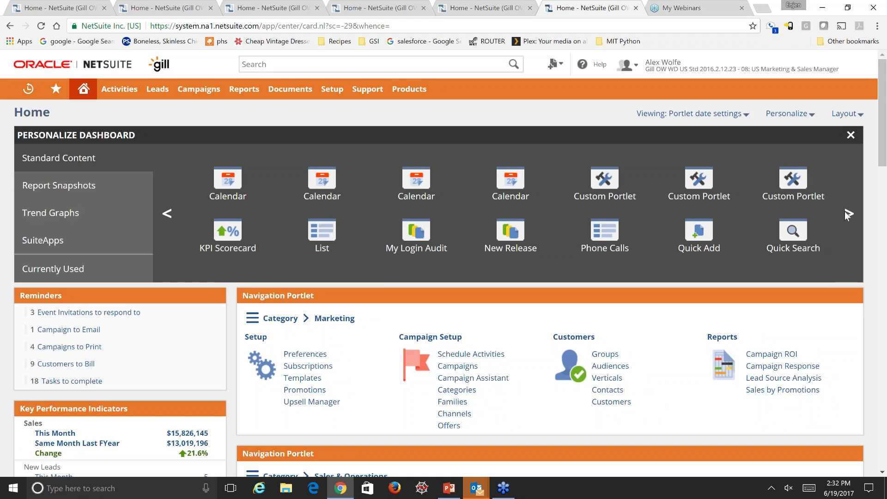
pyautogui.moveTo(812, 190)
pyautogui.moveTo(694, 240)
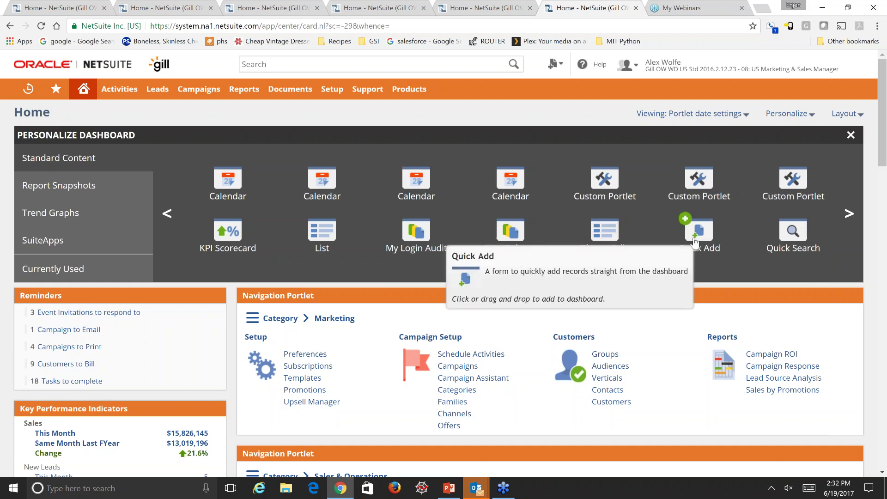
pyautogui.click(845, 211)
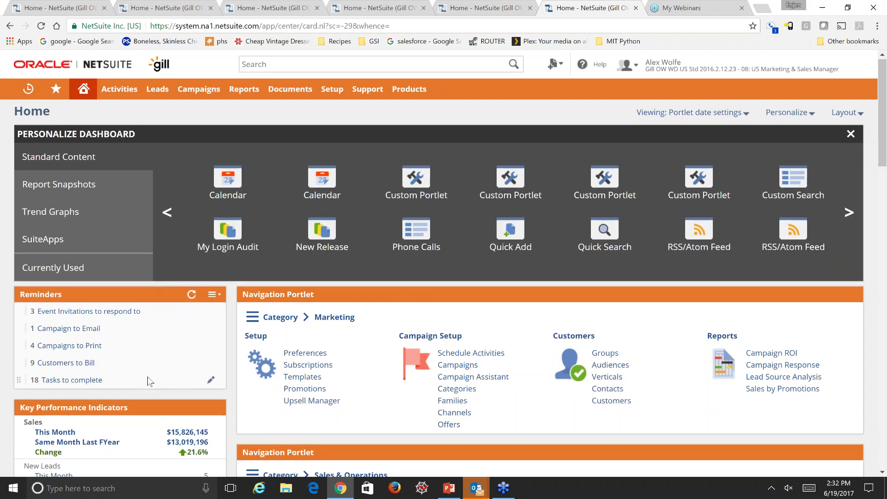
pyautogui.scroll(-1, 148, 376)
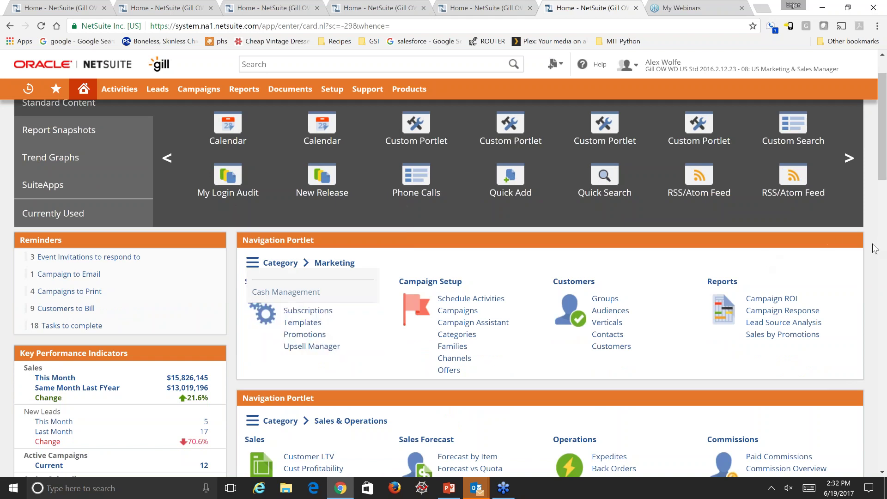
pyautogui.scroll(-1, 875, 248)
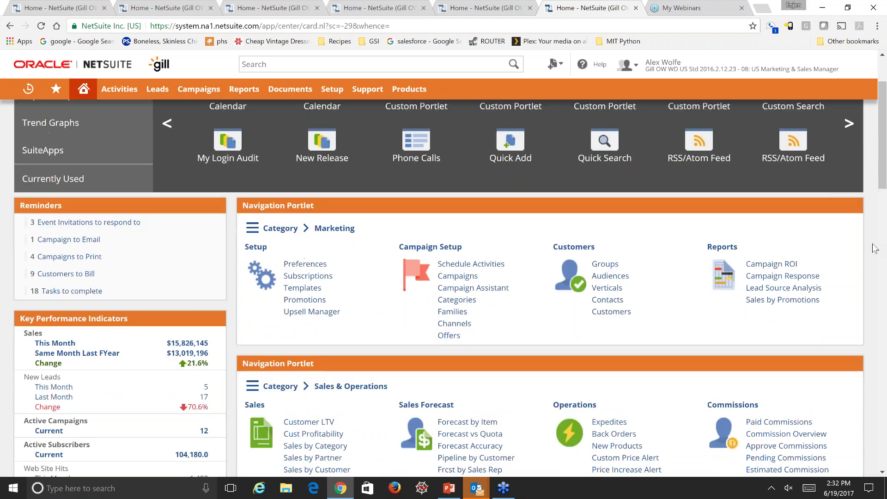
pyautogui.scroll(2, 875, 248)
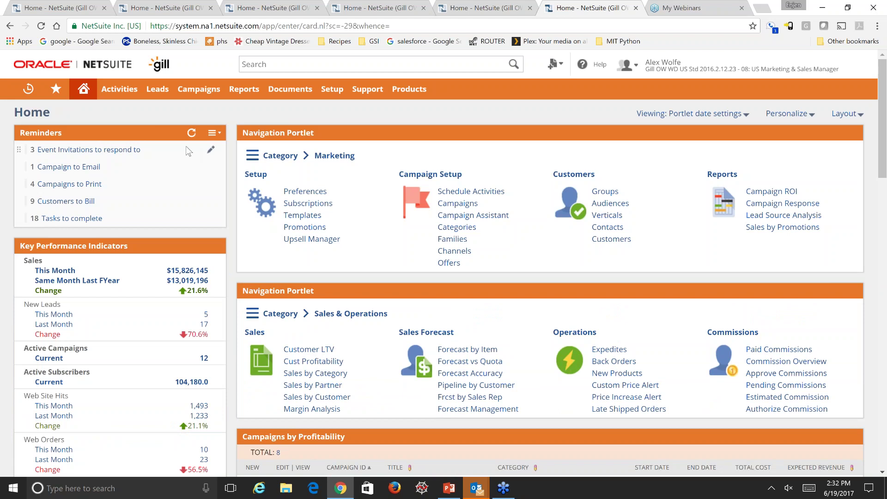
# Open the setup of the Reminders portlet, browse the available reminders and close it without changes.
pyautogui.click(212, 133)
pyautogui.click(198, 149)
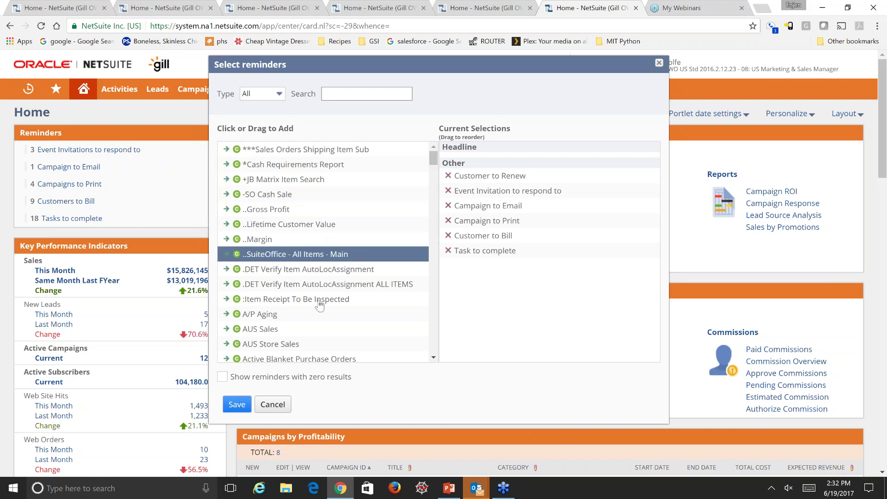
pyautogui.scroll(-4, 434, 346)
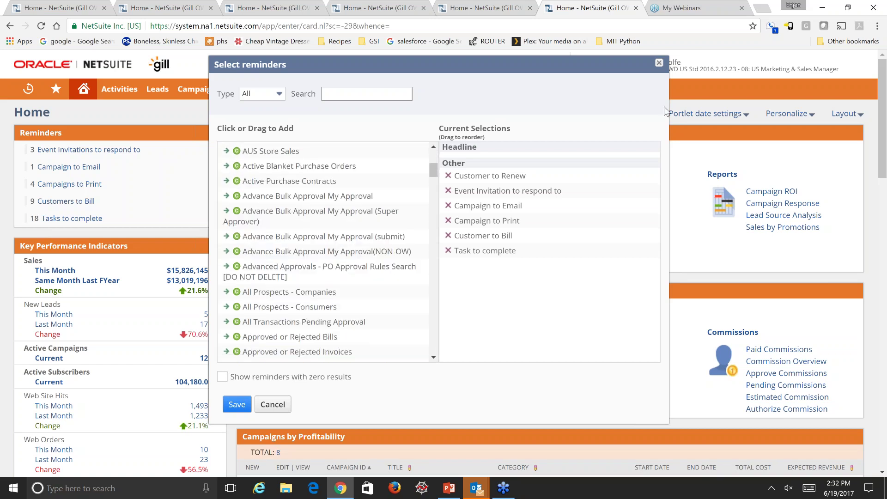
pyautogui.click(659, 62)
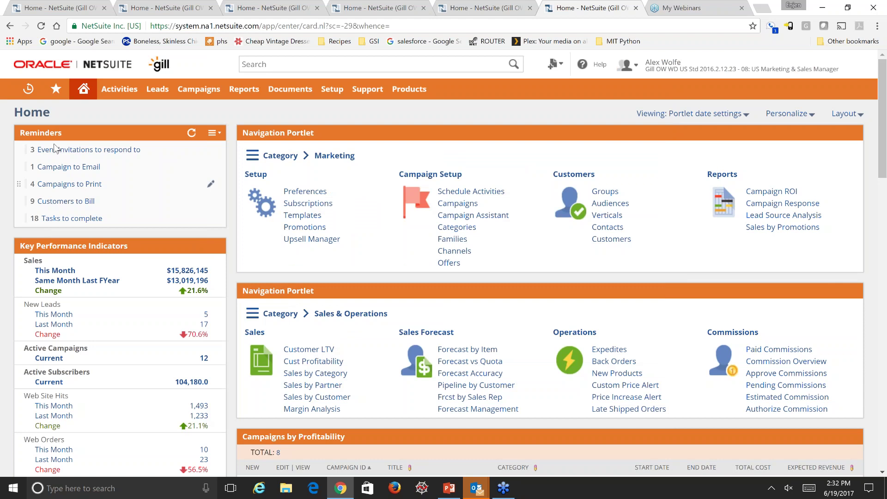
# Open the campaign-to-email reminder to view the marketing campaign behind it, and return to the home dashboard.
pyautogui.click(50, 167)
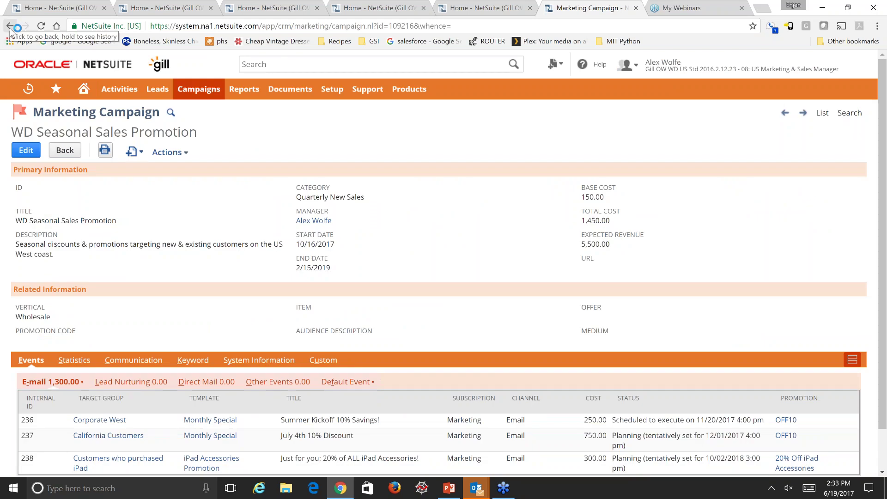
pyautogui.click(10, 26)
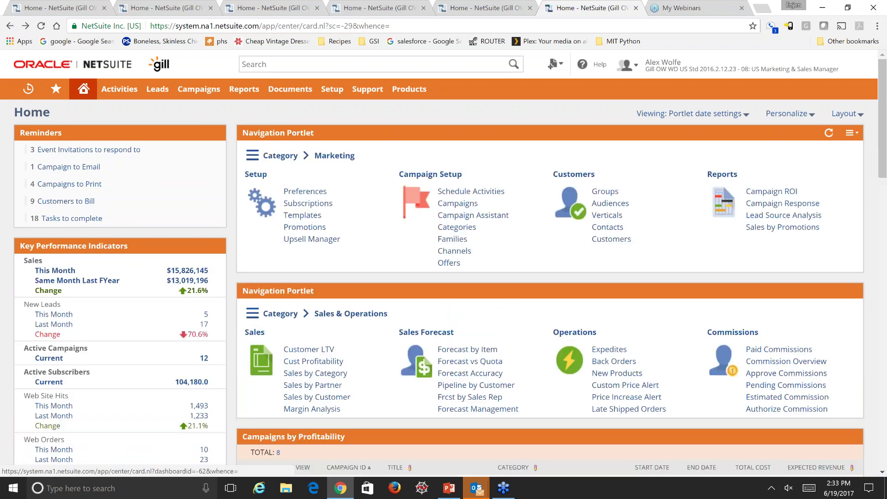
# Open the setup of the Campaigns by Profitability portlet, review its custom search preferences and close it without changes.
pyautogui.scroll(-5, 550, 287)
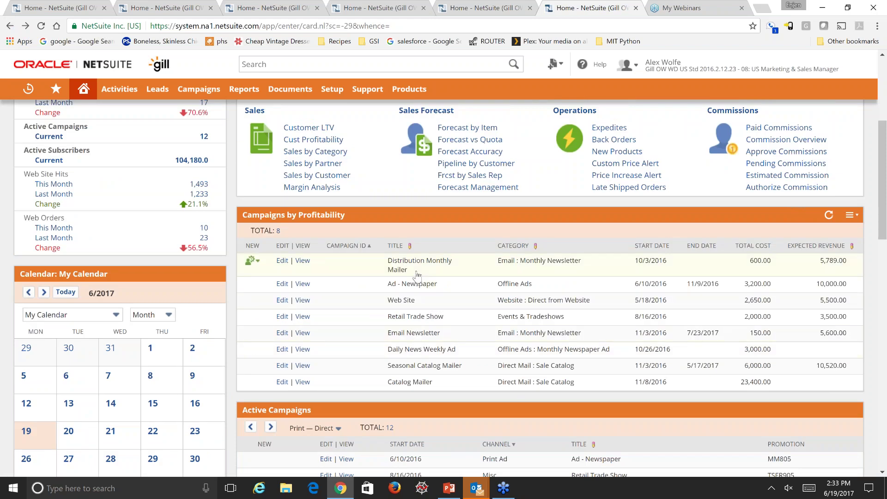
pyautogui.click(852, 215)
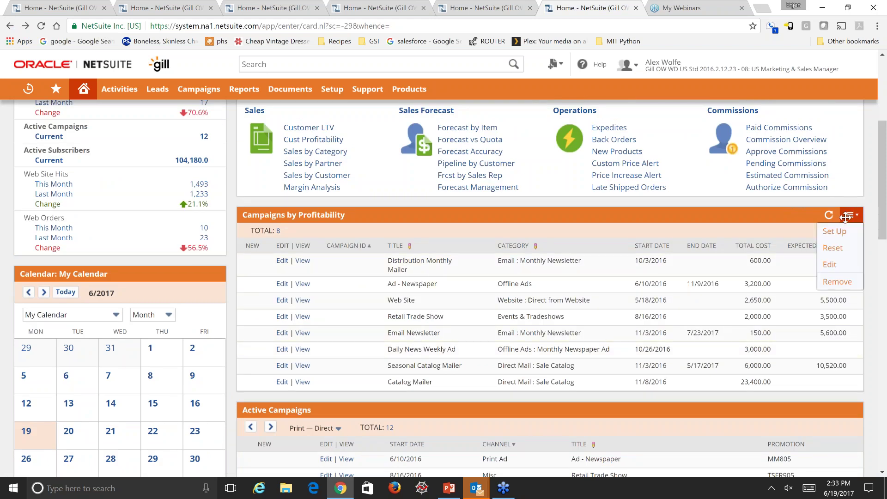
pyautogui.click(842, 232)
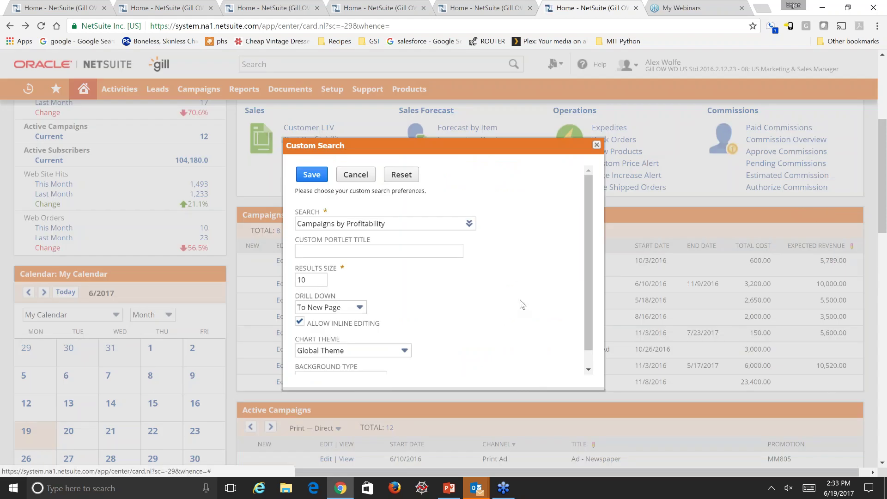
pyautogui.scroll(-1, 586, 287)
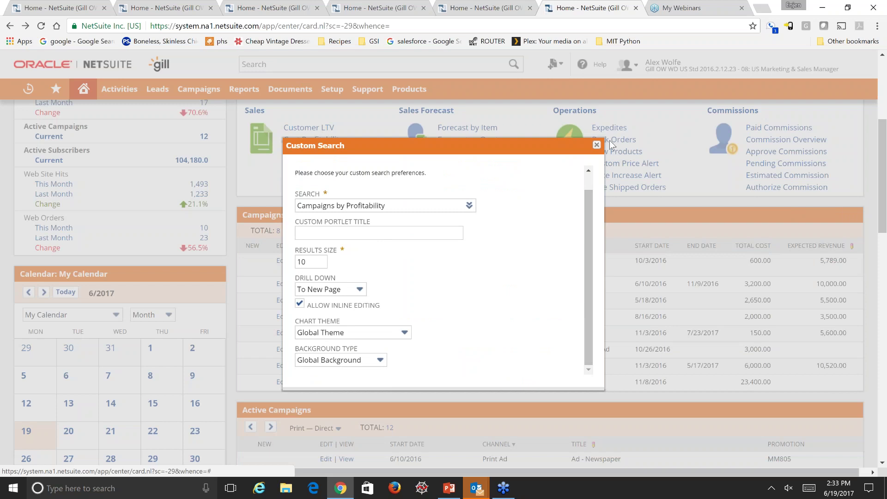
pyautogui.click(597, 144)
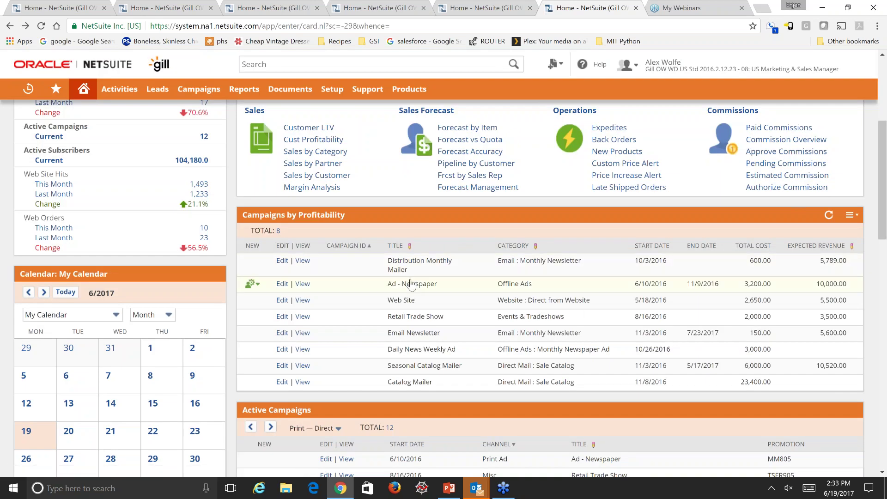
# Examine the dashboard's Campaigns by Profitability, Active Campaigns and Promotions lists along with the KPI meter and campaign ROI chart.
pyautogui.scroll(-1, 411, 284)
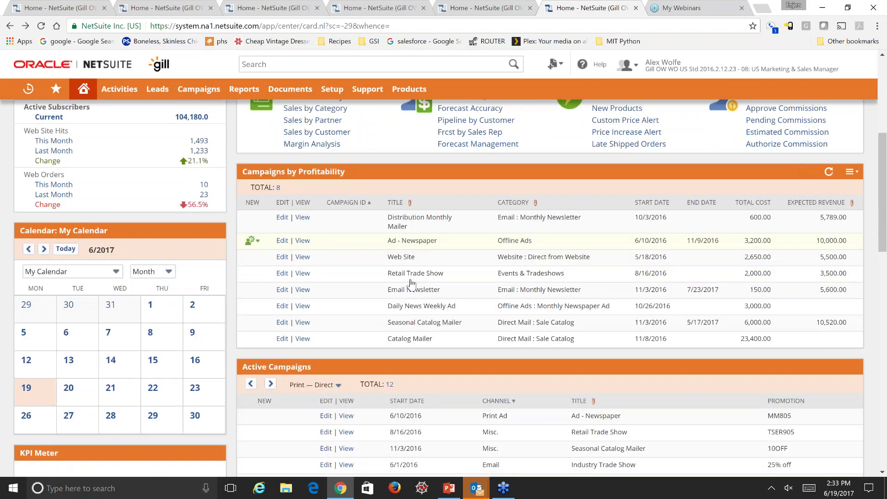
pyautogui.scroll(-1, 412, 283)
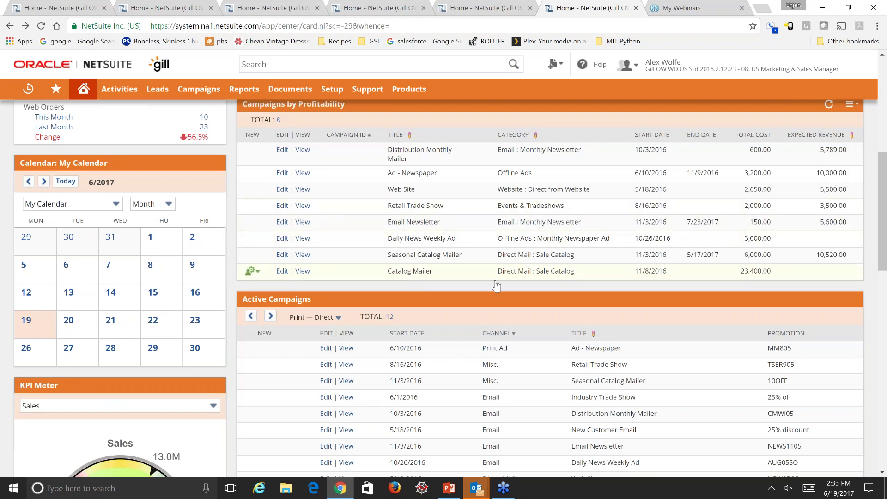
pyautogui.scroll(-1, 496, 286)
pyautogui.scroll(-1, 496, 286)
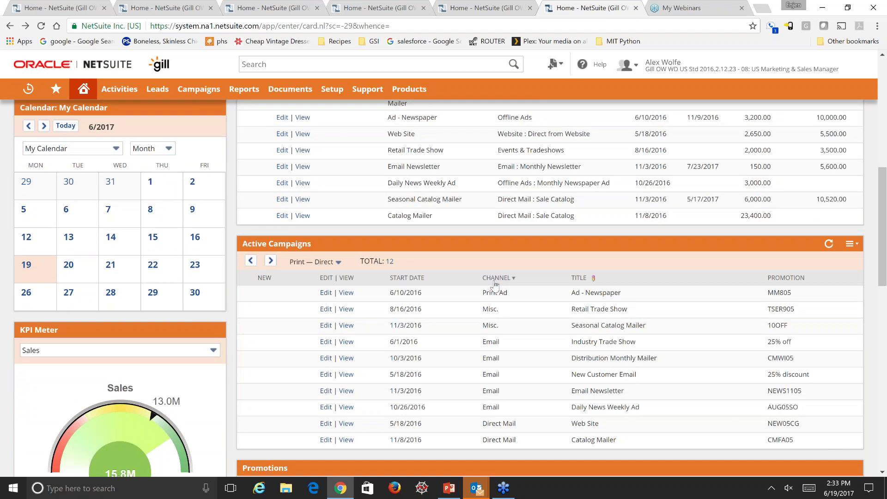
pyautogui.scroll(-1, 495, 285)
pyautogui.scroll(-6, 494, 286)
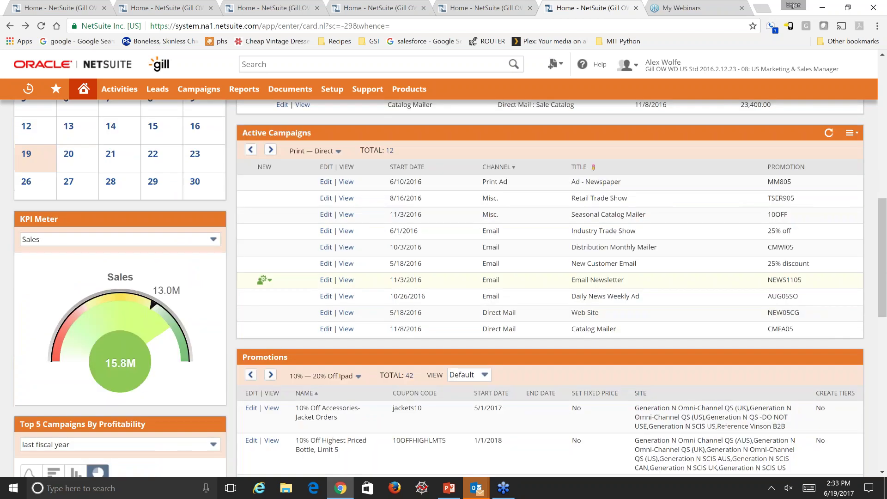
pyautogui.scroll(-1, 600, 292)
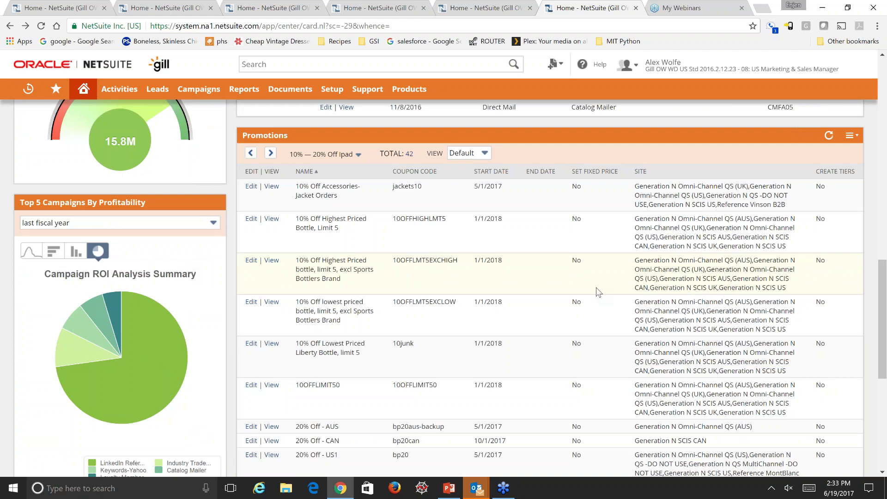
pyautogui.scroll(7, 600, 292)
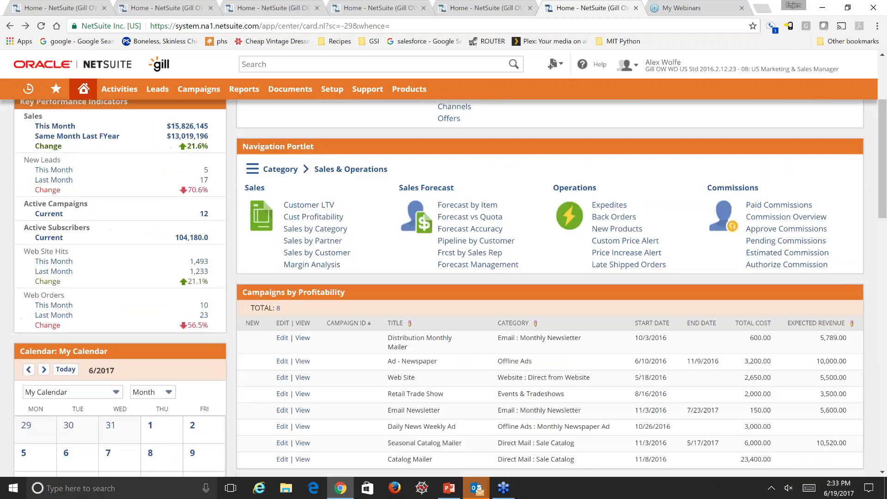
pyautogui.scroll(3, 600, 292)
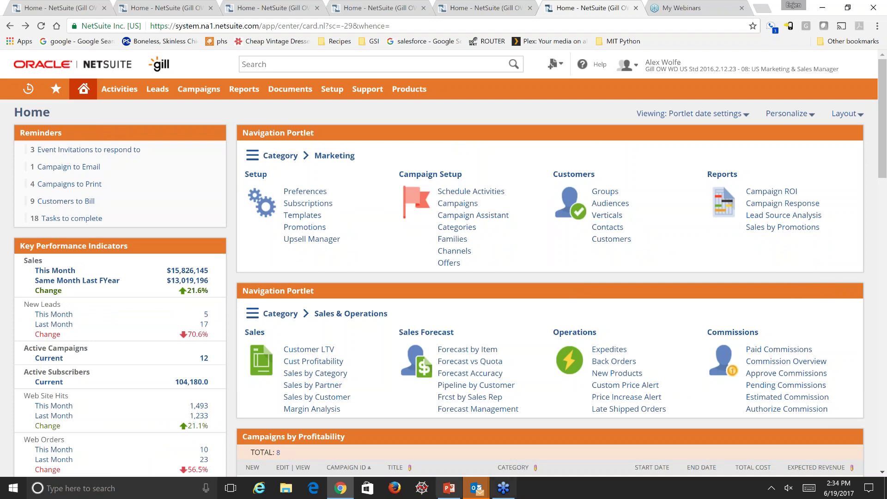
# Switch to the PowerPoint presentation to show the slide about Part 2 of the series.
pyautogui.click(449, 488)
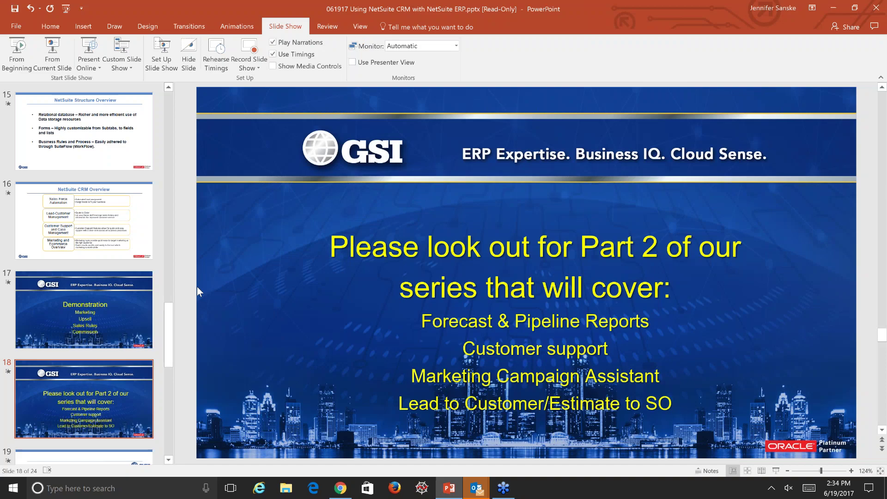